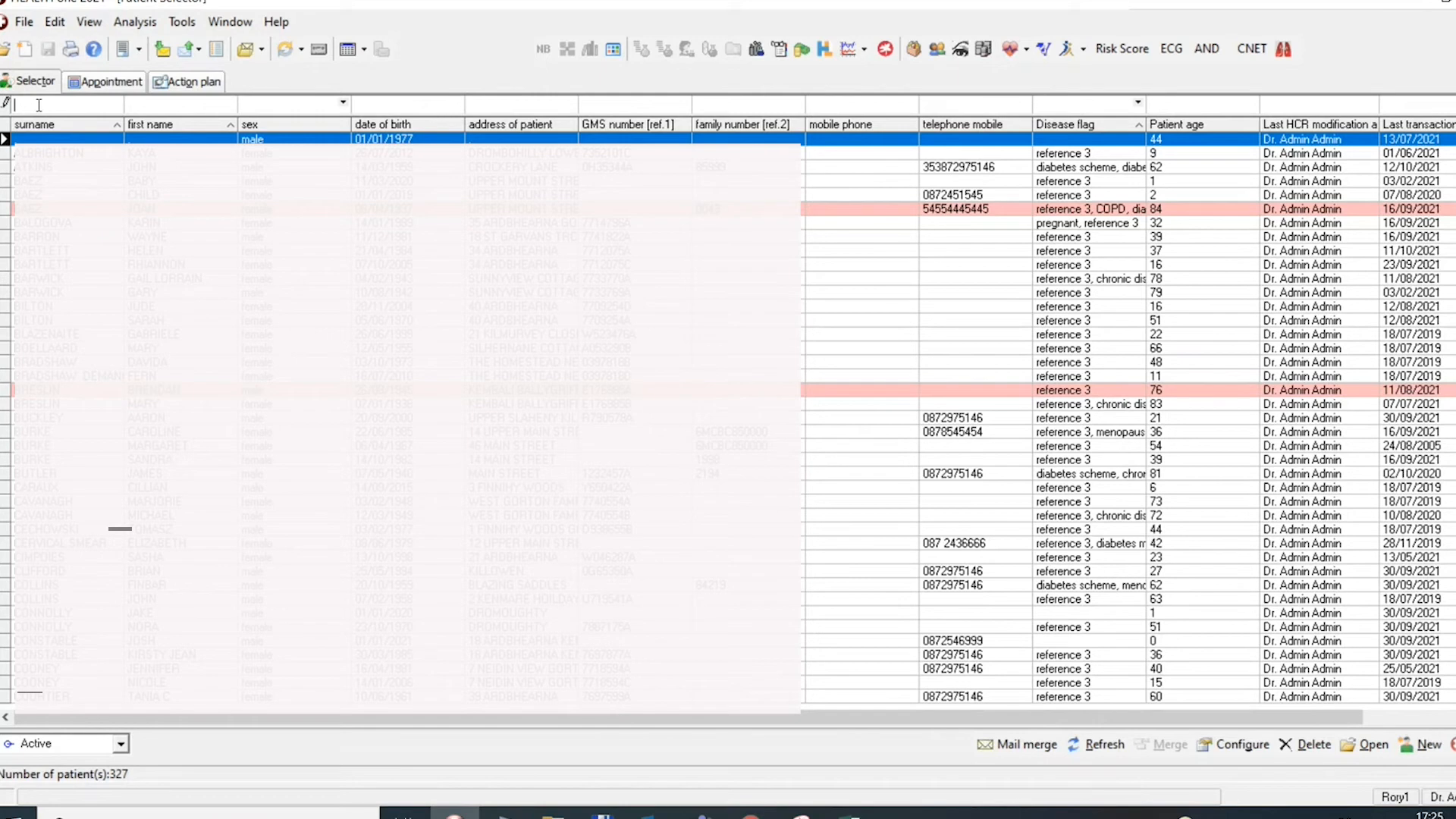
- Filter the patient list by the test patient's surname and open the 41-year-old male patient's record without an influenza flag
text(vaccine)
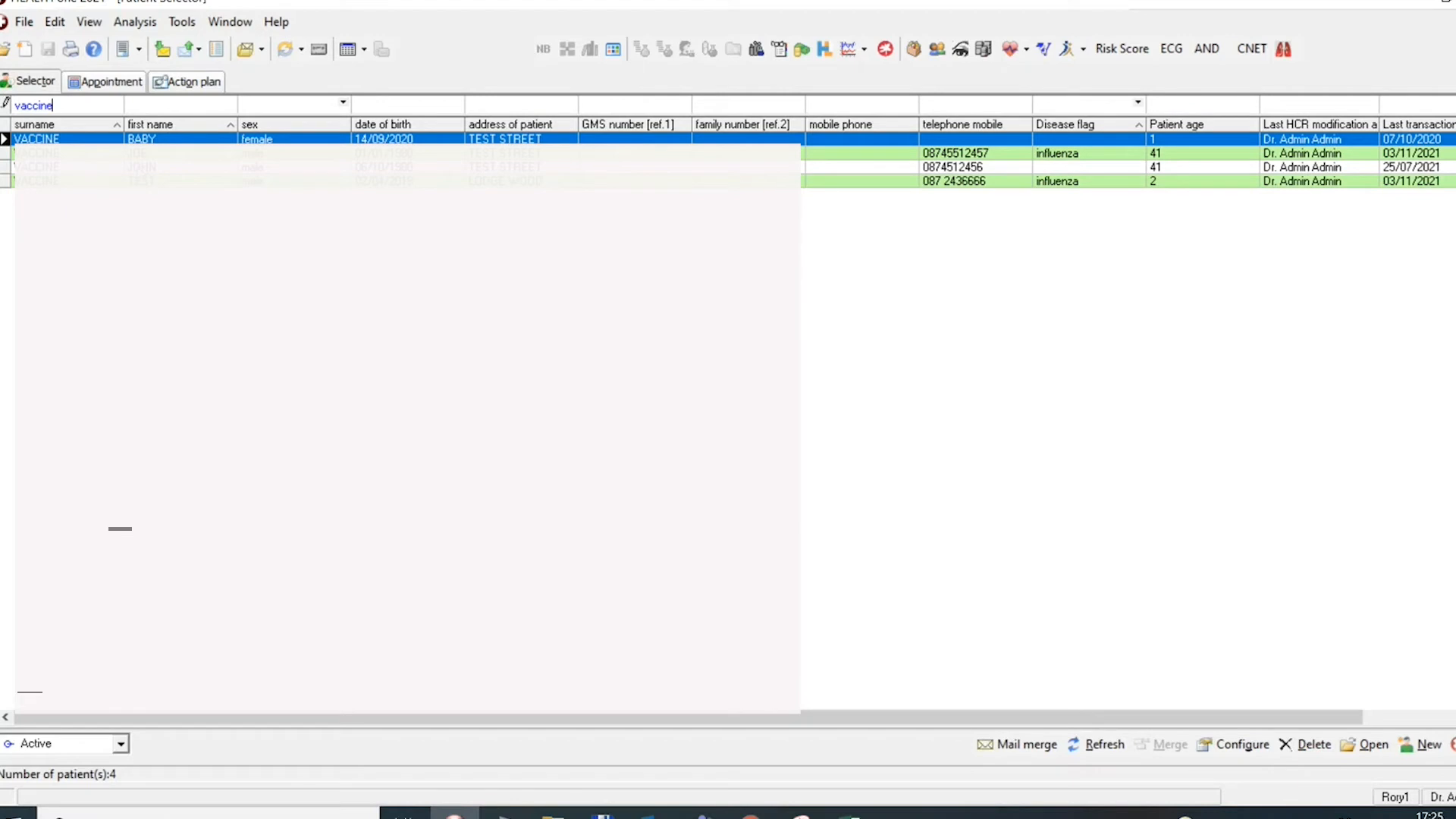
double_click(138, 169)
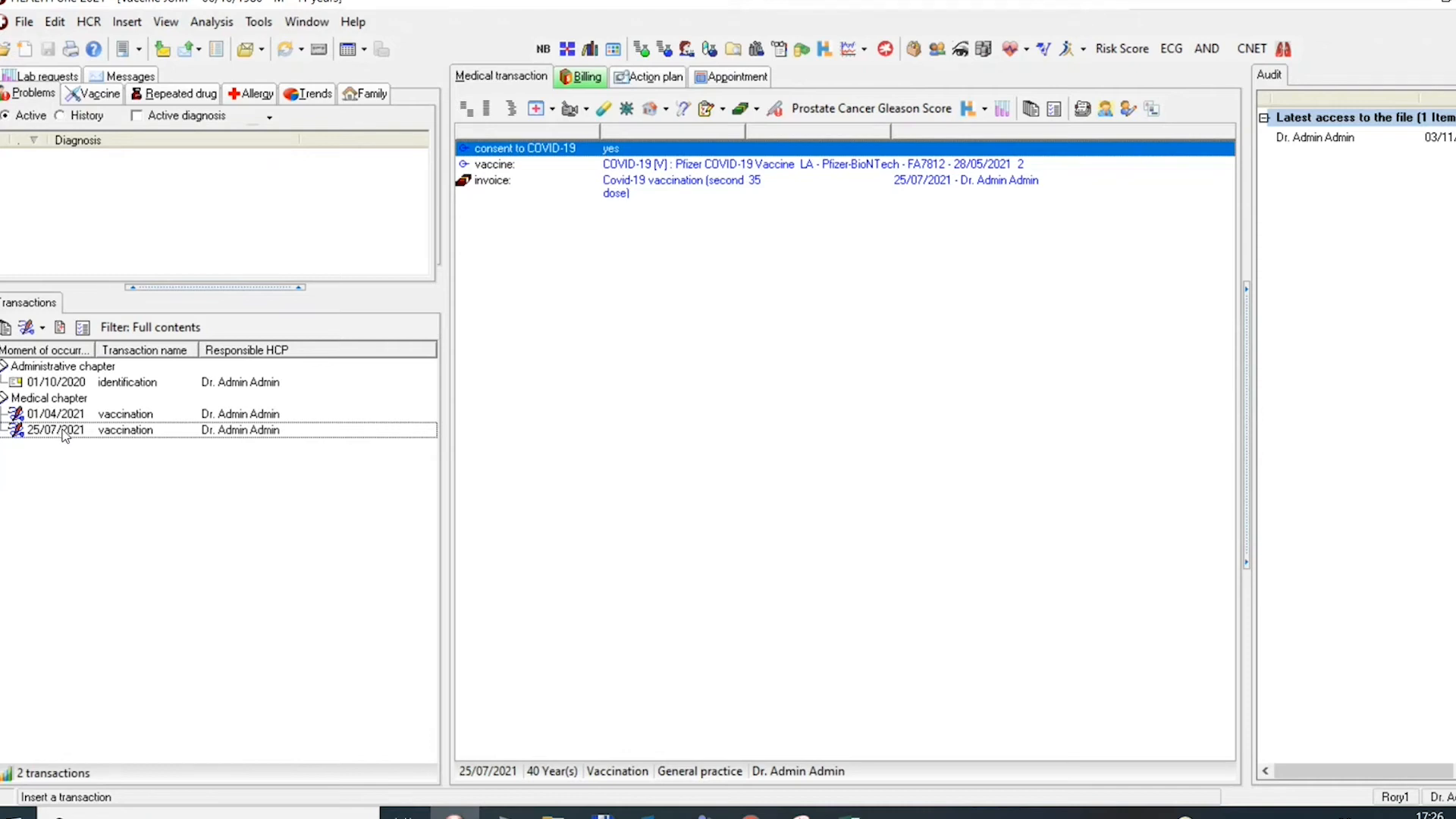
- Add a vaccination transaction for the patient and delete all its default vaccine and plan of action items
click(28, 329)
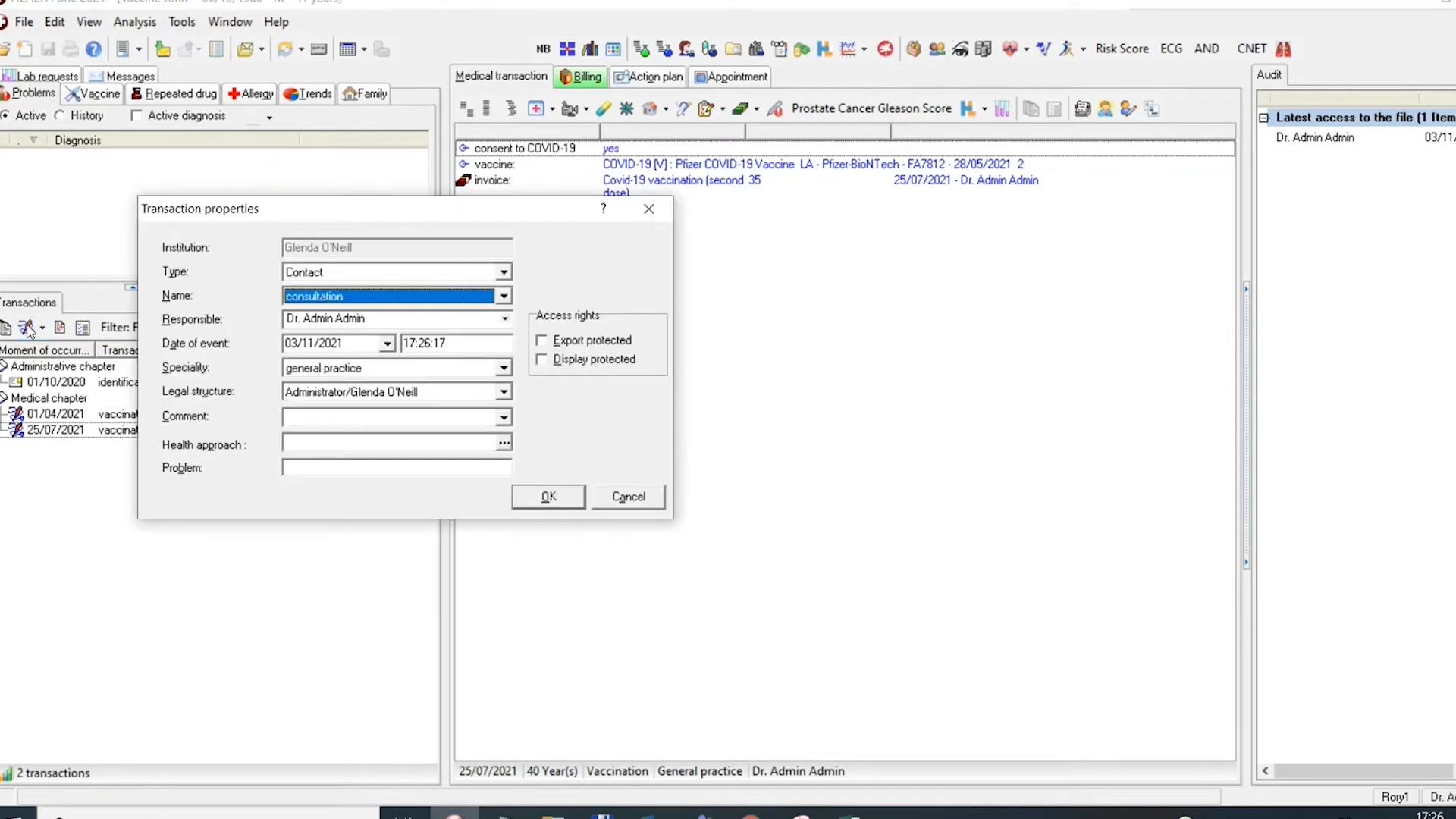
key(Down)
key(Down)
click(546, 497)
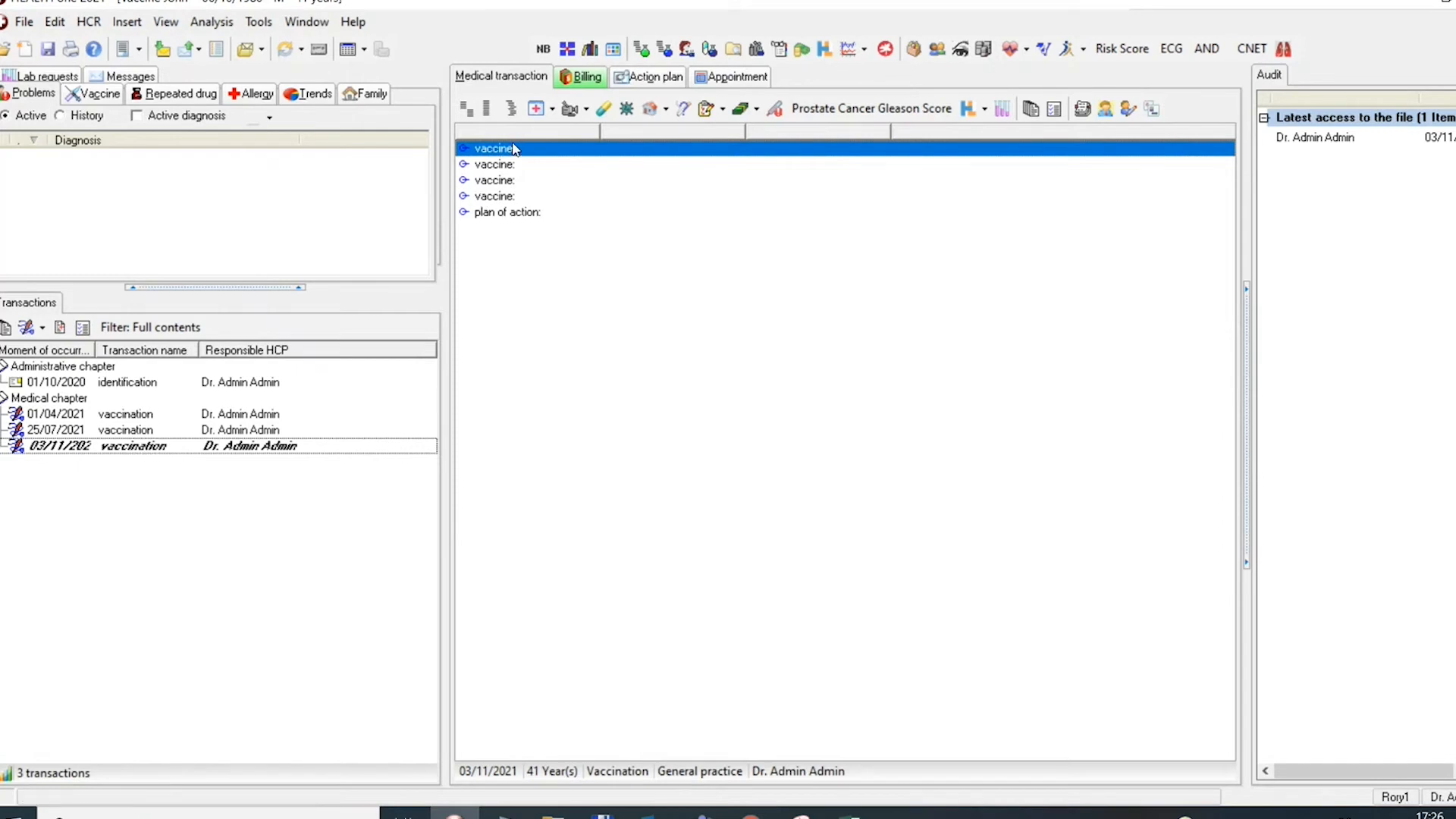
drag(522, 148, 536, 225)
key(Delete)
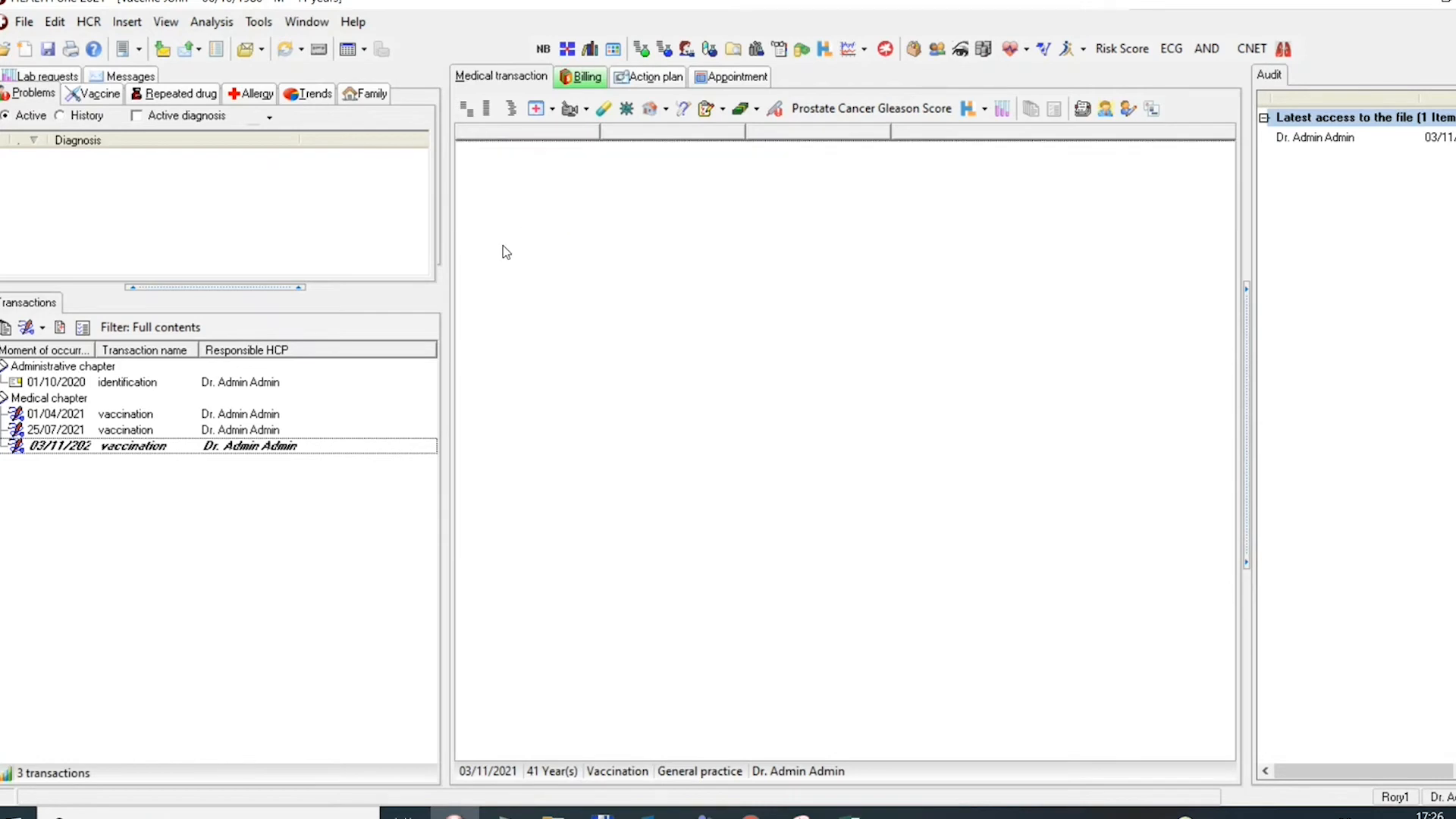
- Start a COVID-19 vaccination entry and register it as a shot 3 (Immunocompromised)
click(626, 111)
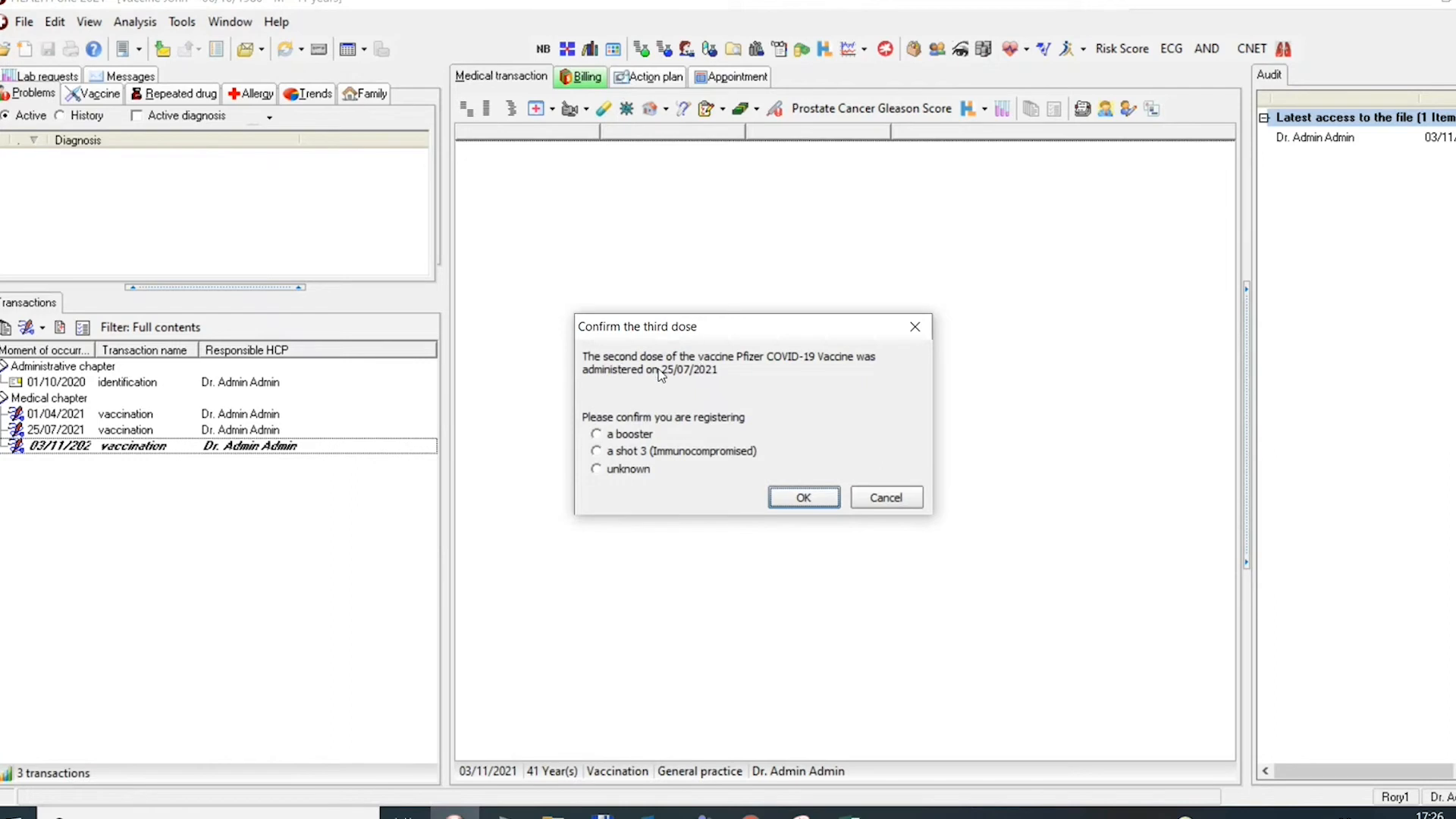
click(599, 452)
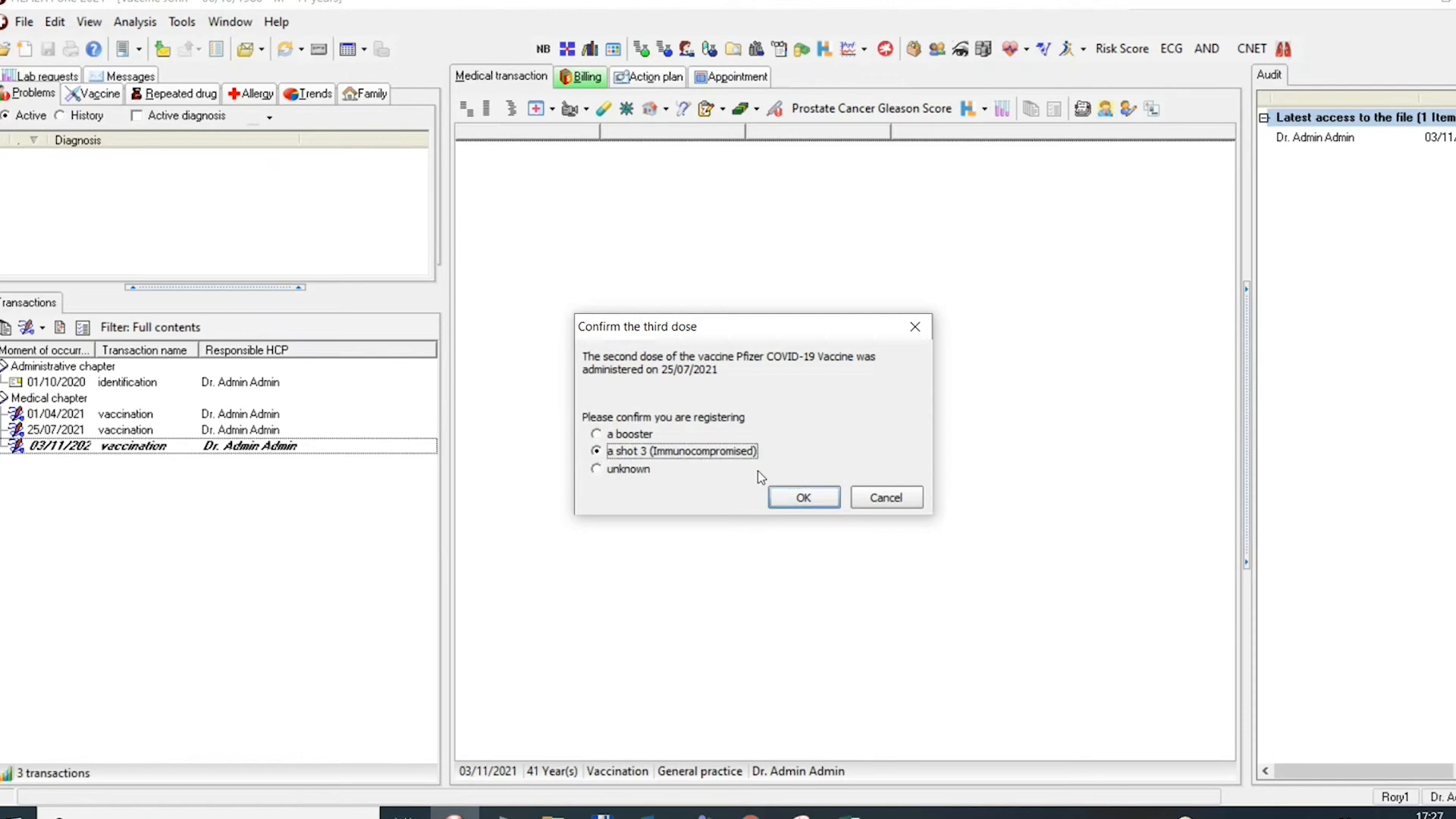
click(801, 497)
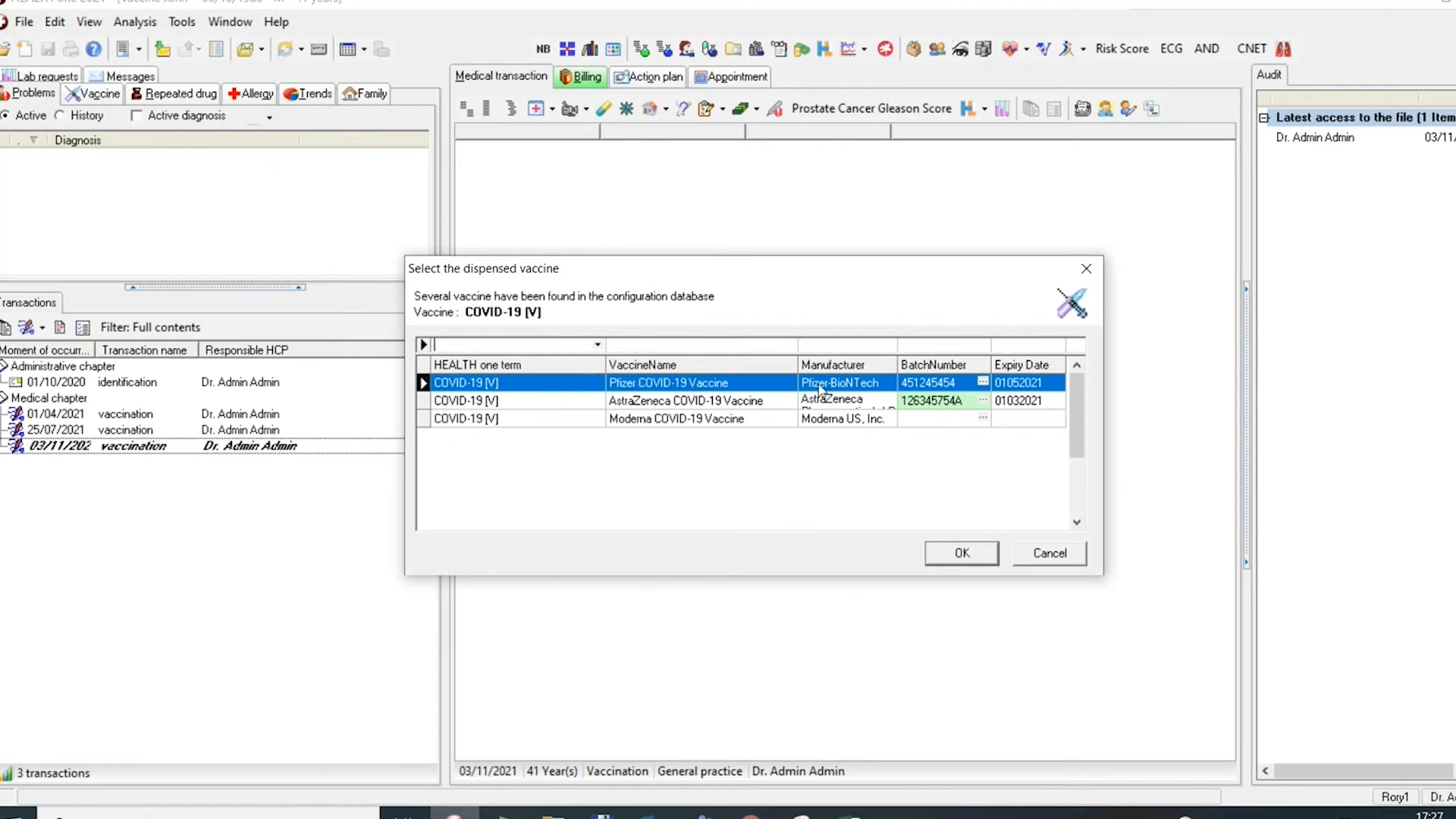
click(981, 383)
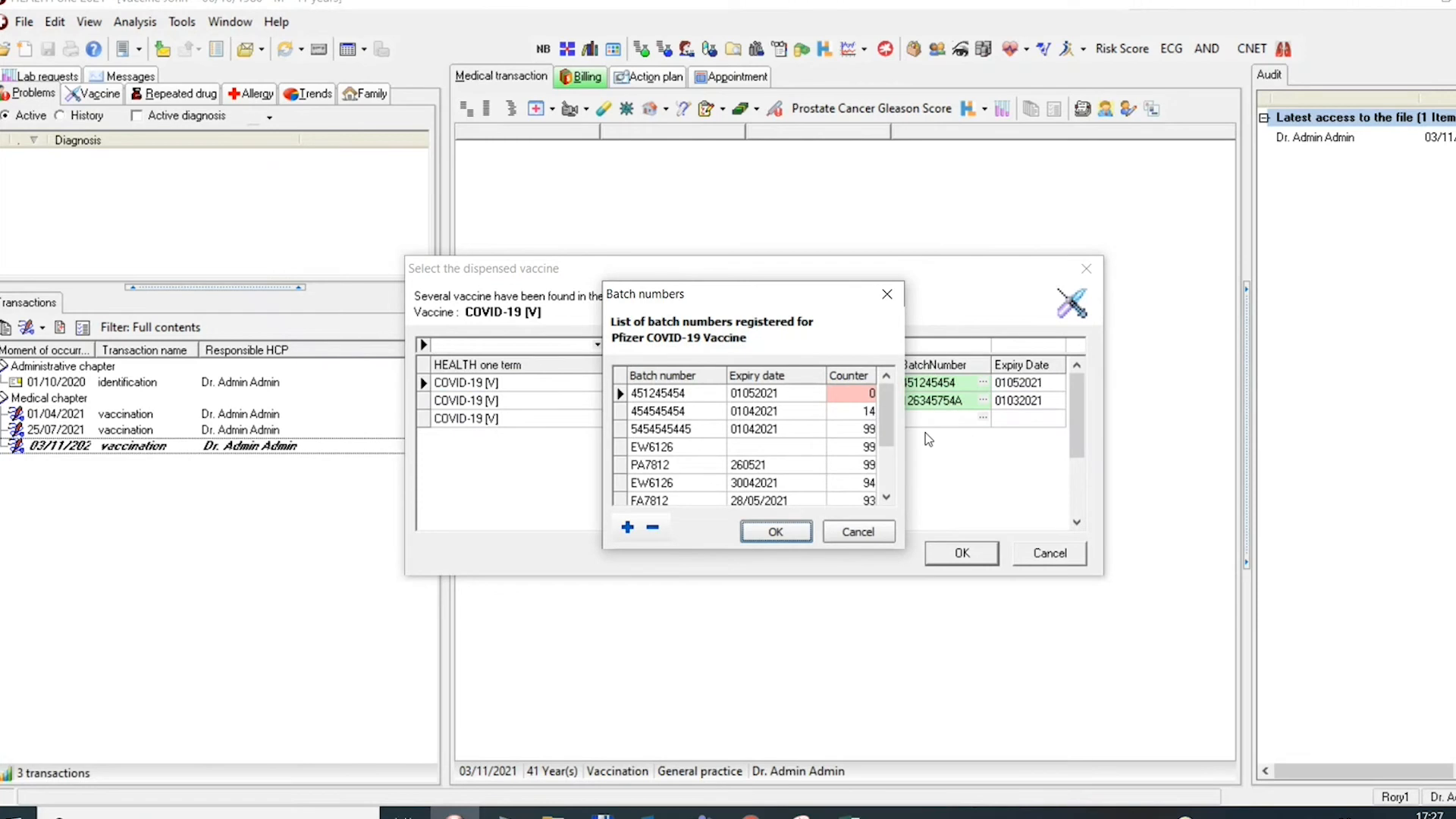
click(627, 527)
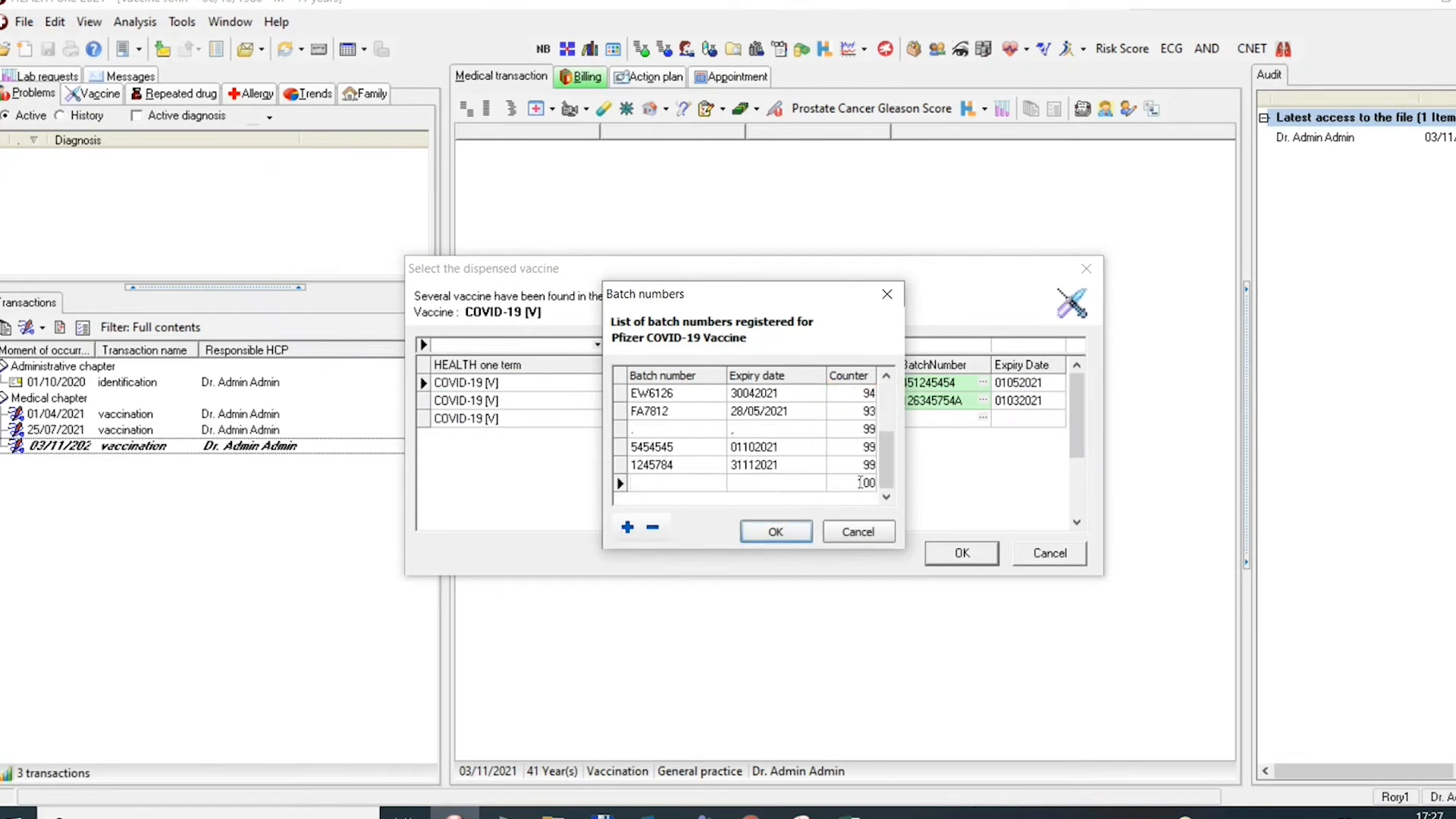
click(856, 533)
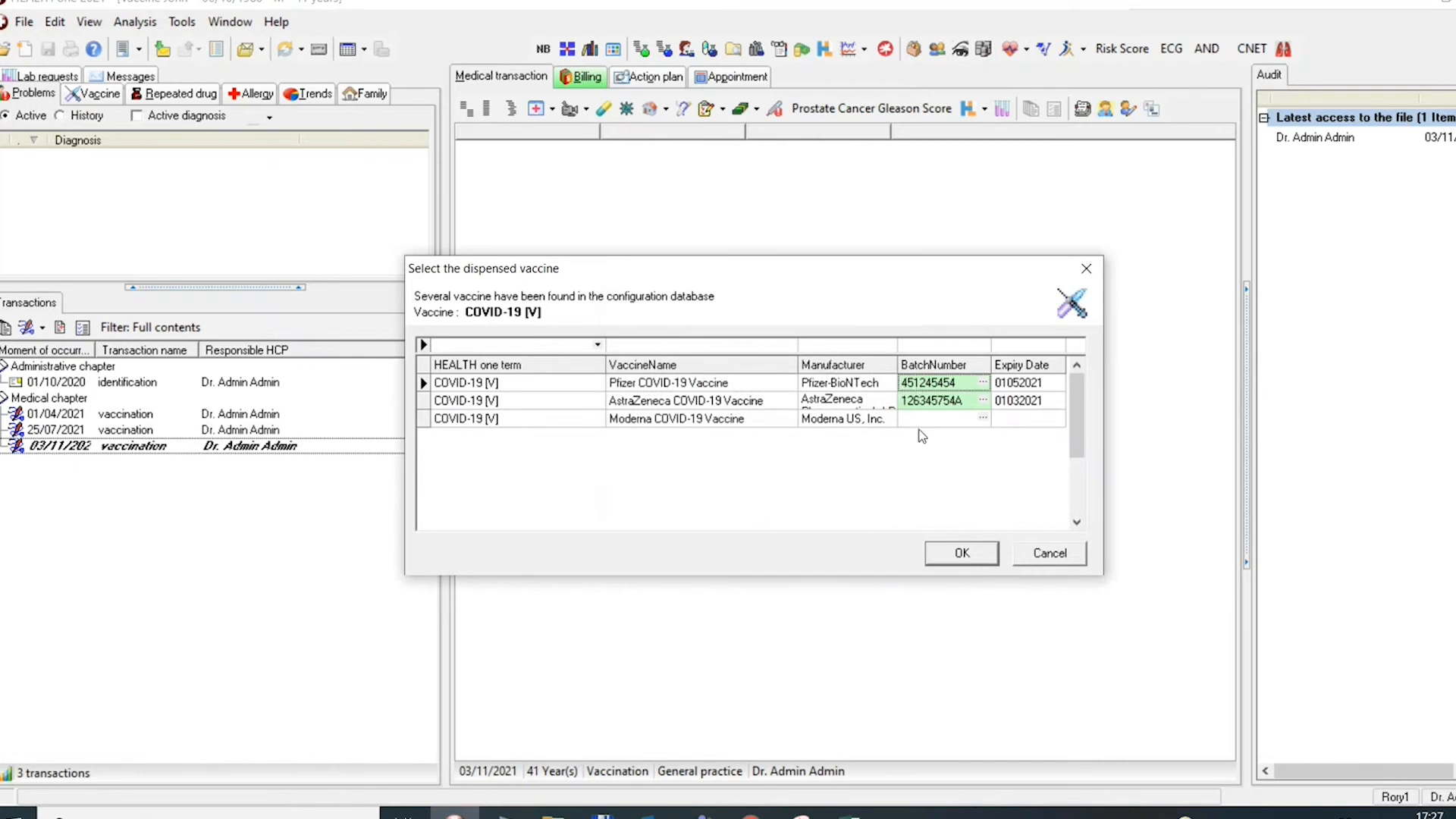
- Choose the Pfizer COVID-19 Vaccine as the dispensed vaccine with batch EW6126, expiry 30042021
click(962, 555)
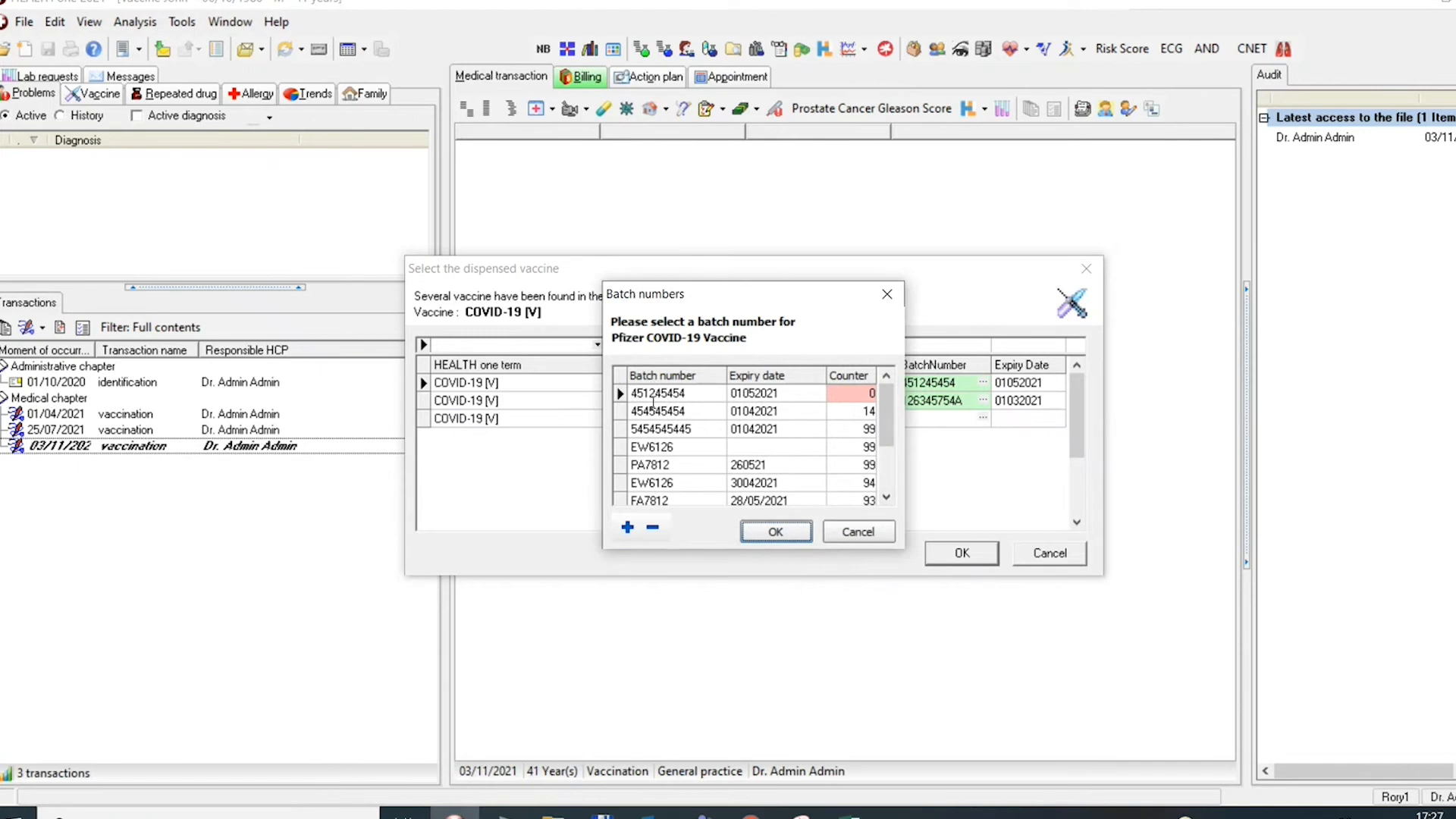
click(620, 483)
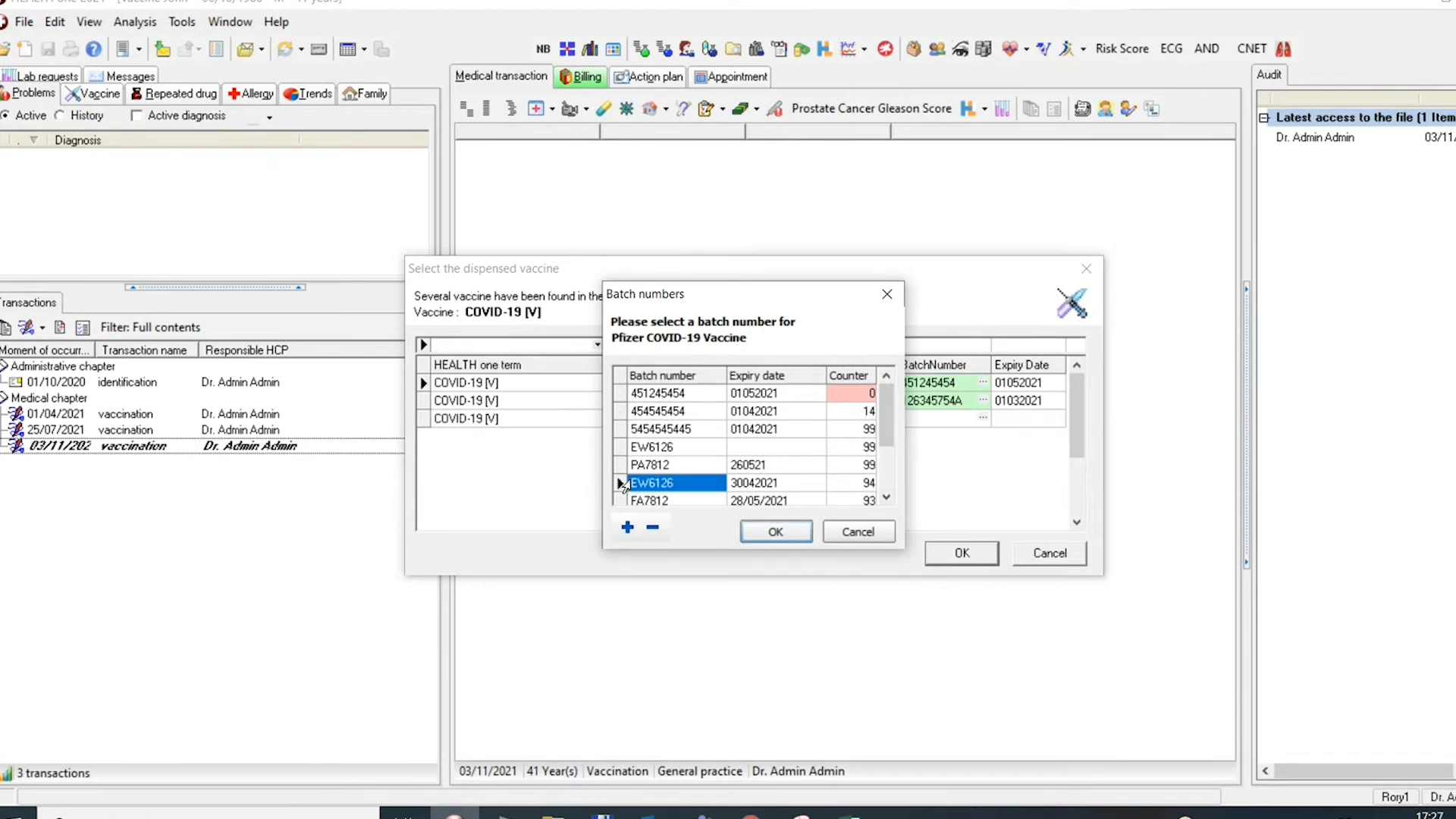
click(793, 532)
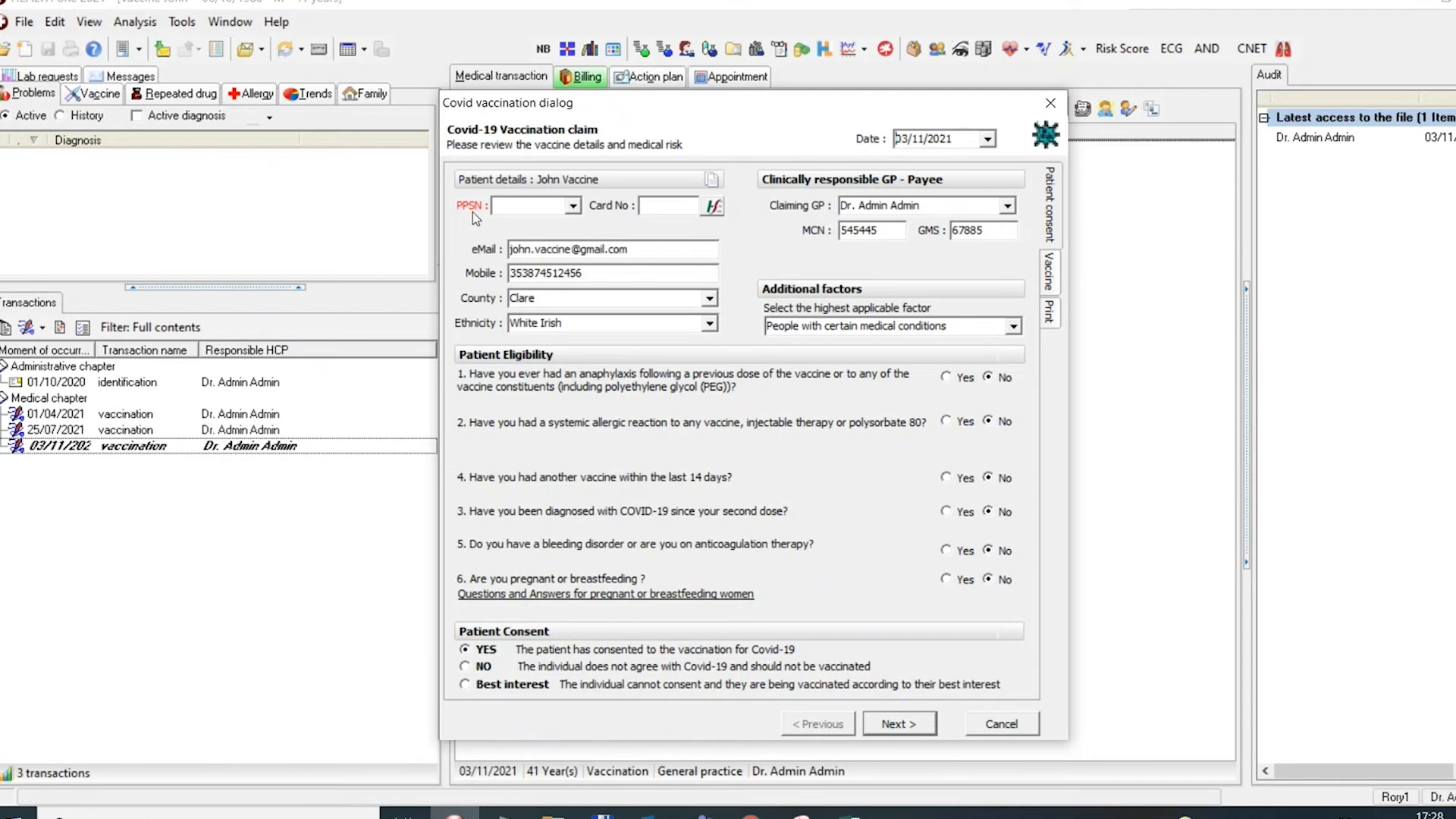
- Set the patient's PPSN to Unknown and choose to proceed without electronic payment
click(574, 210)
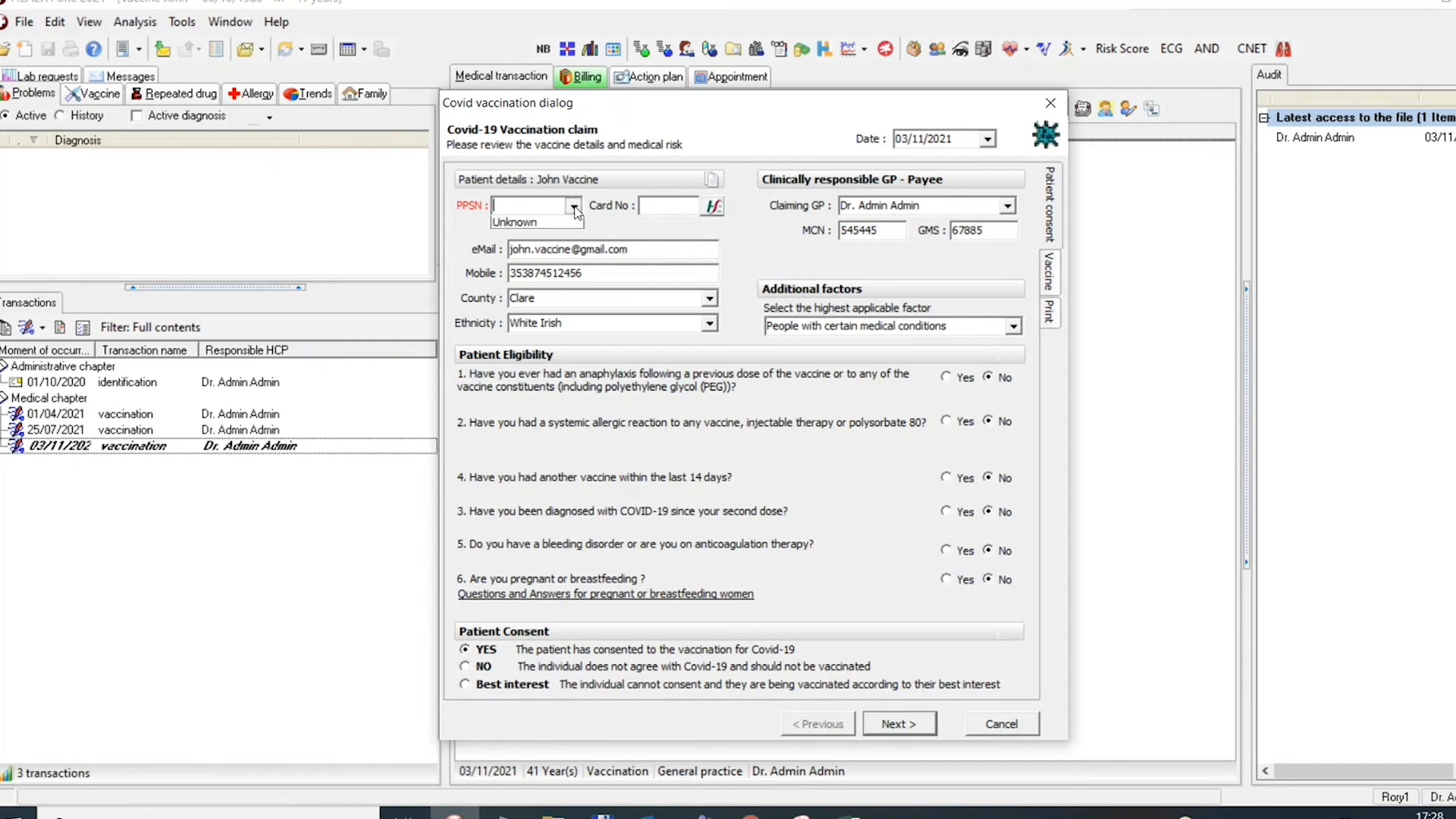
click(545, 224)
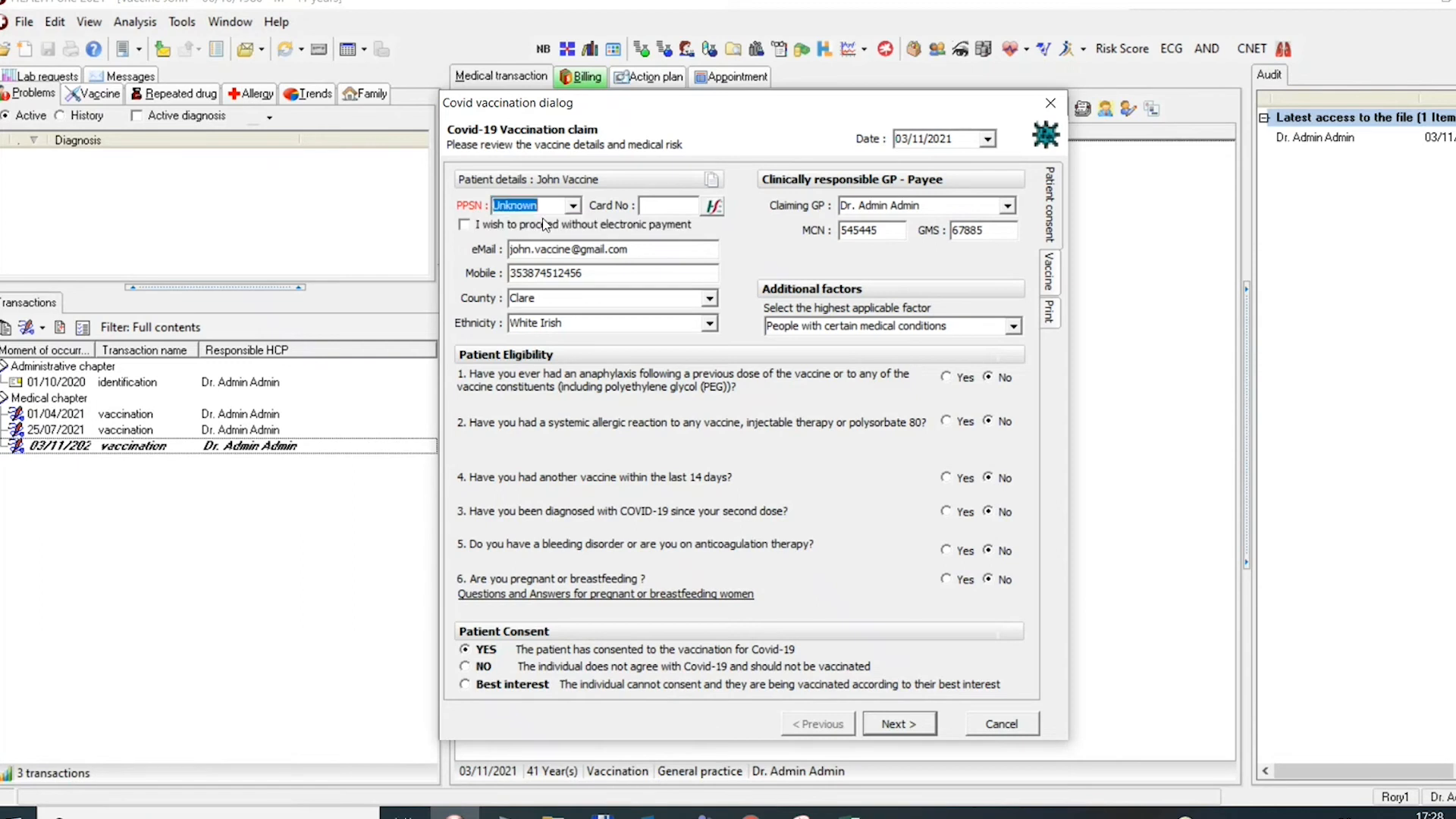
click(464, 225)
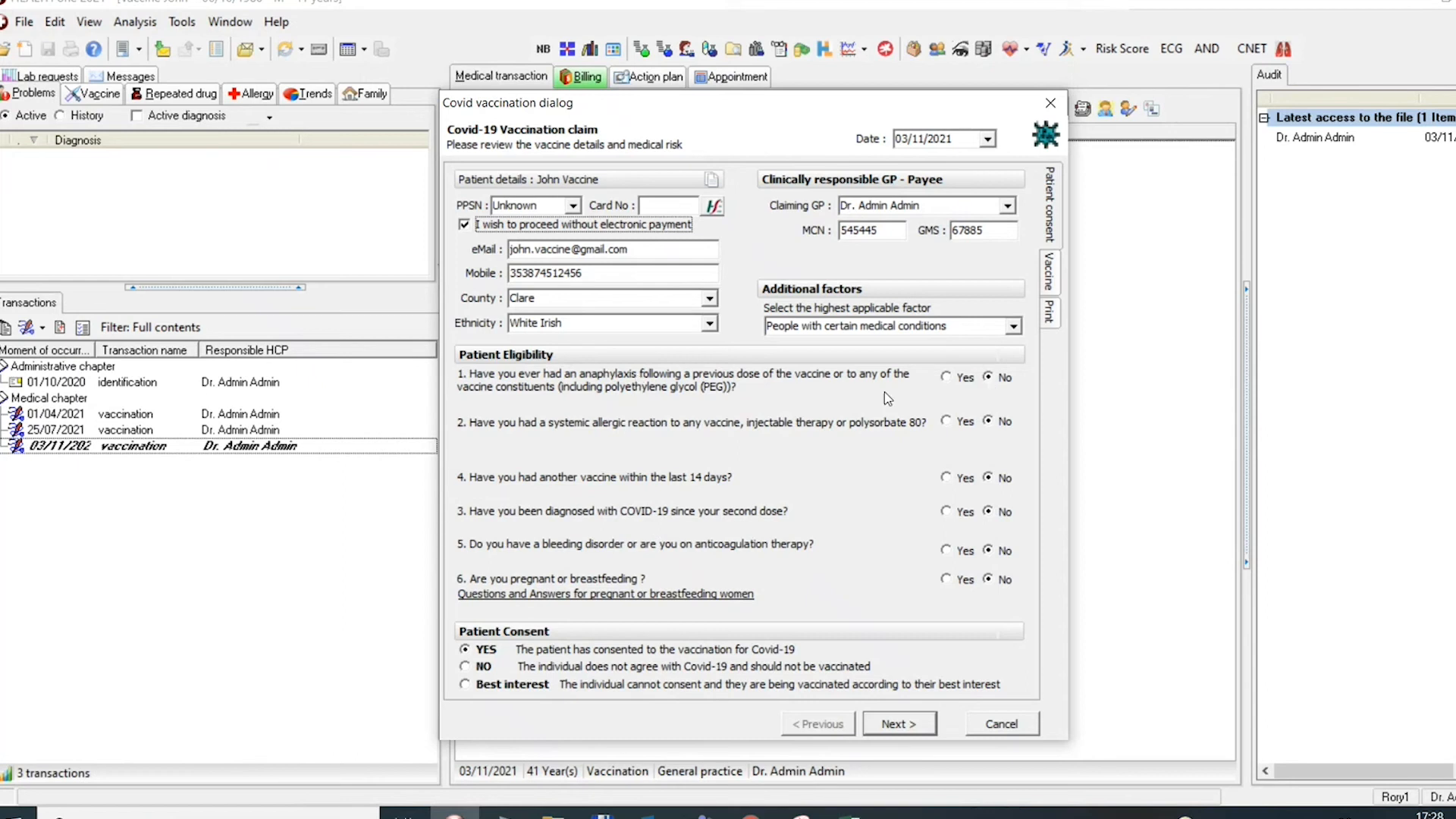
- Try Yes answers for the anaphylaxis, allergic reaction and medical advice eligibility questions, and reset questions 1 and 2 to No
click(945, 381)
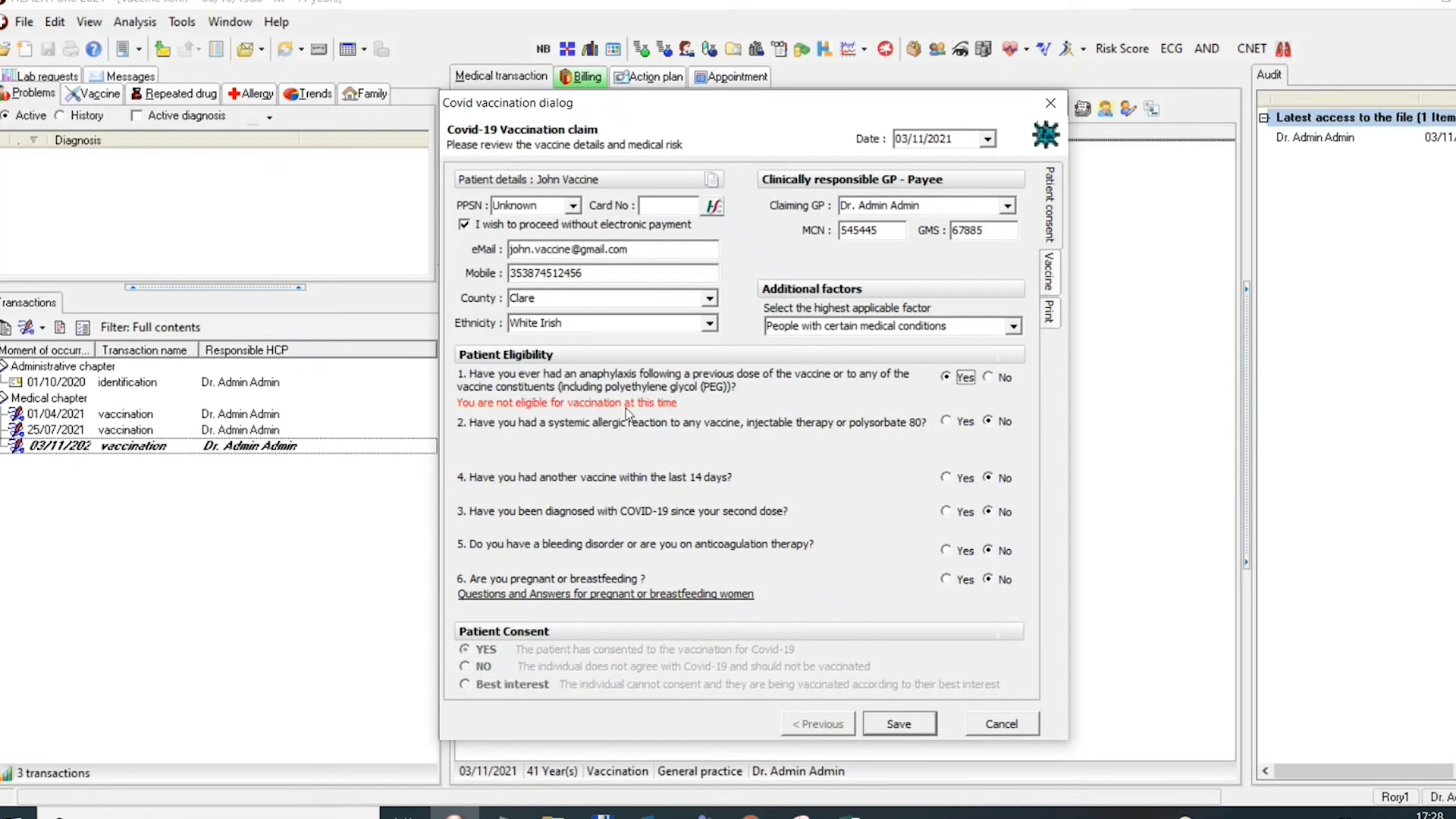
click(989, 377)
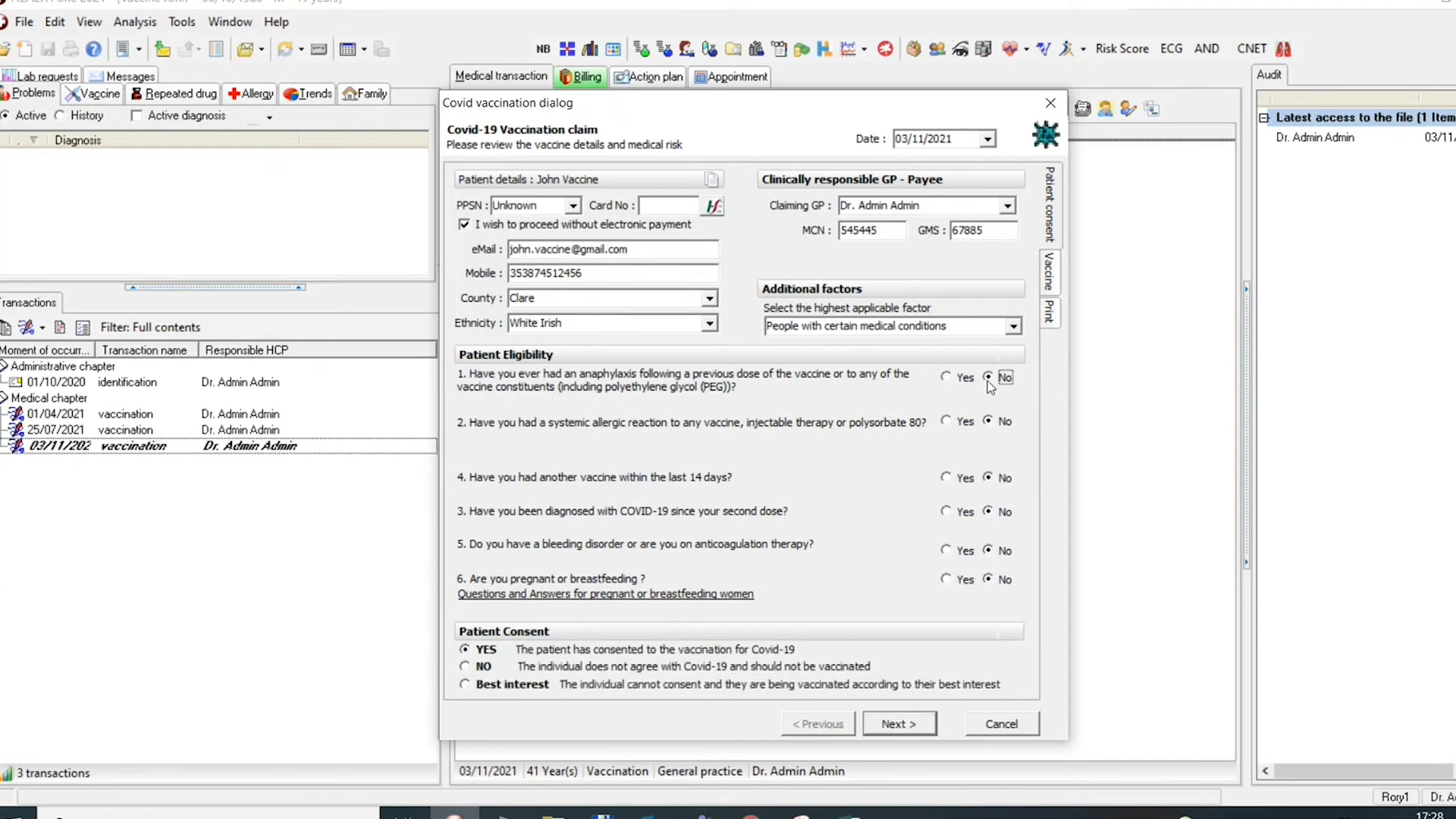
click(945, 423)
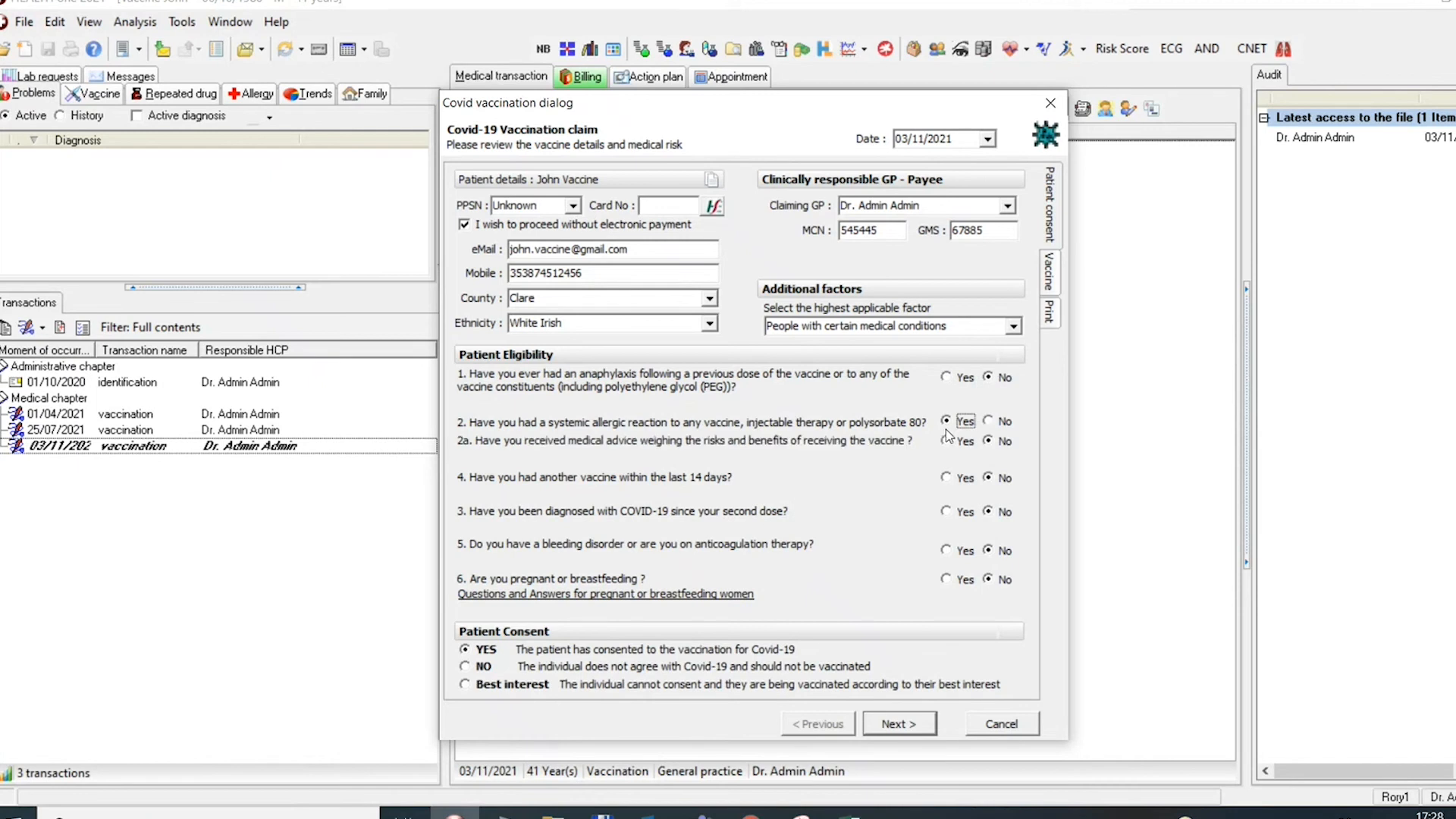
click(945, 440)
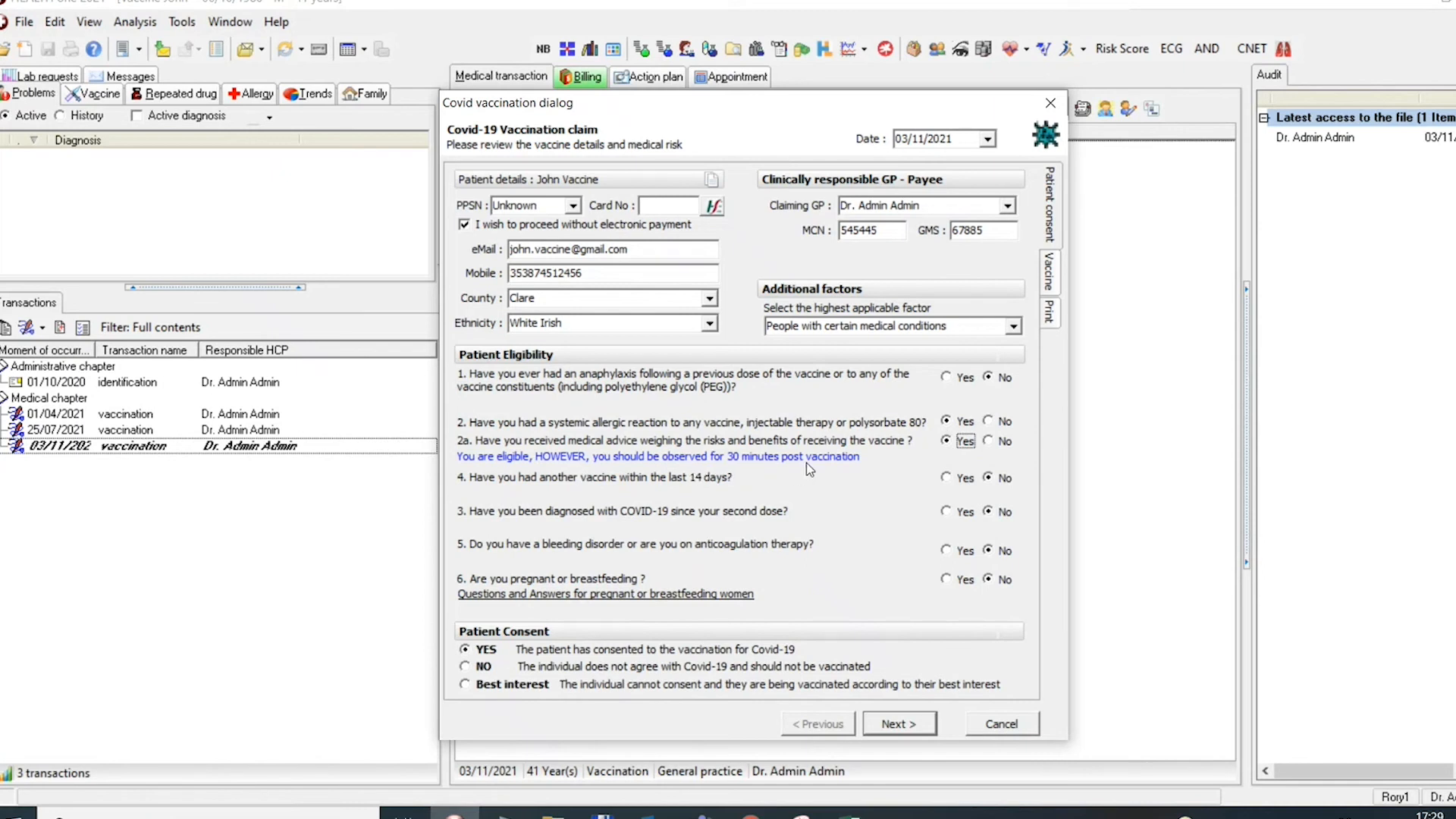
click(998, 422)
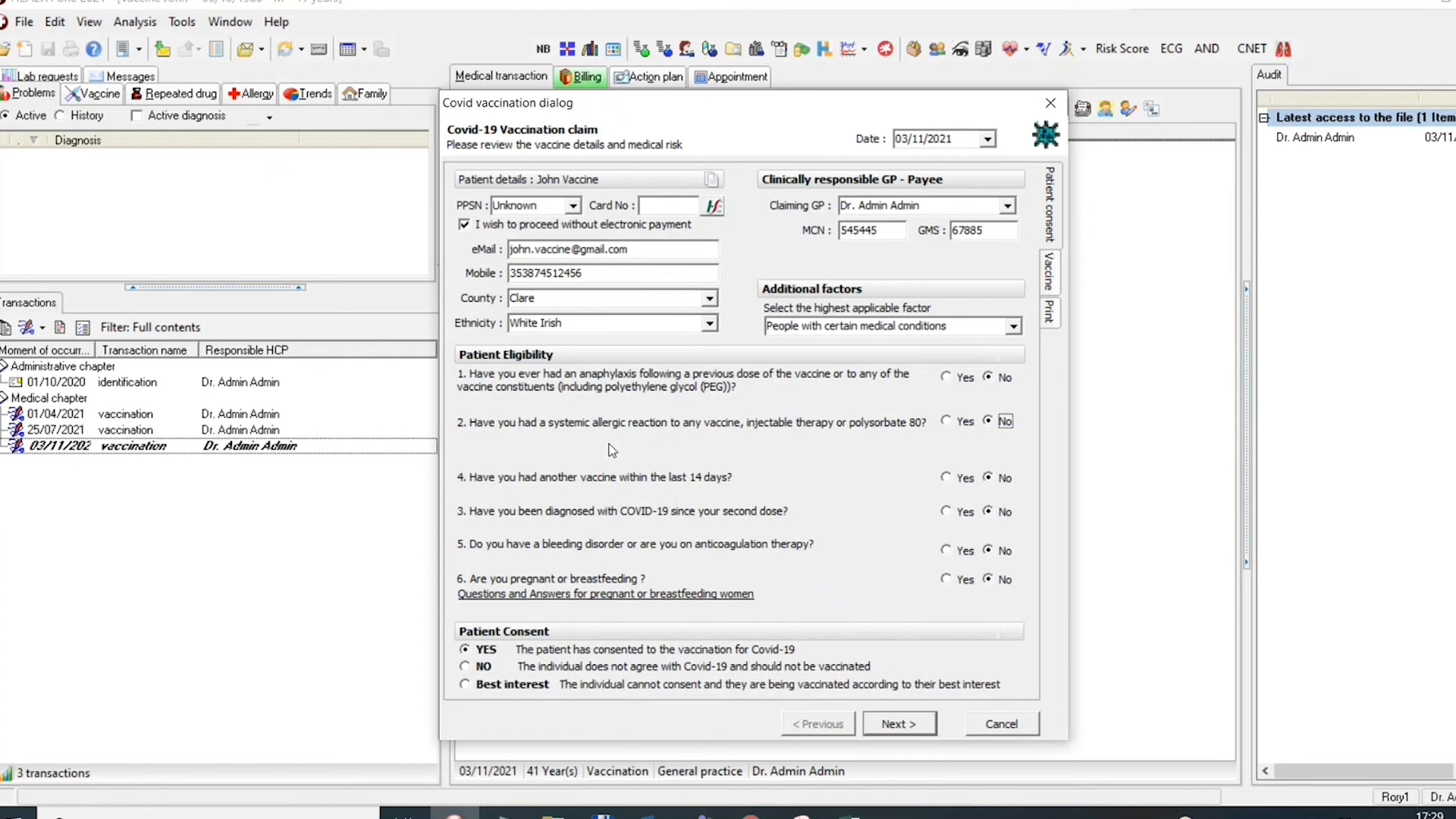
- Set the injection site to Left Arm in the vaccination details and save the form for later submission
click(895, 726)
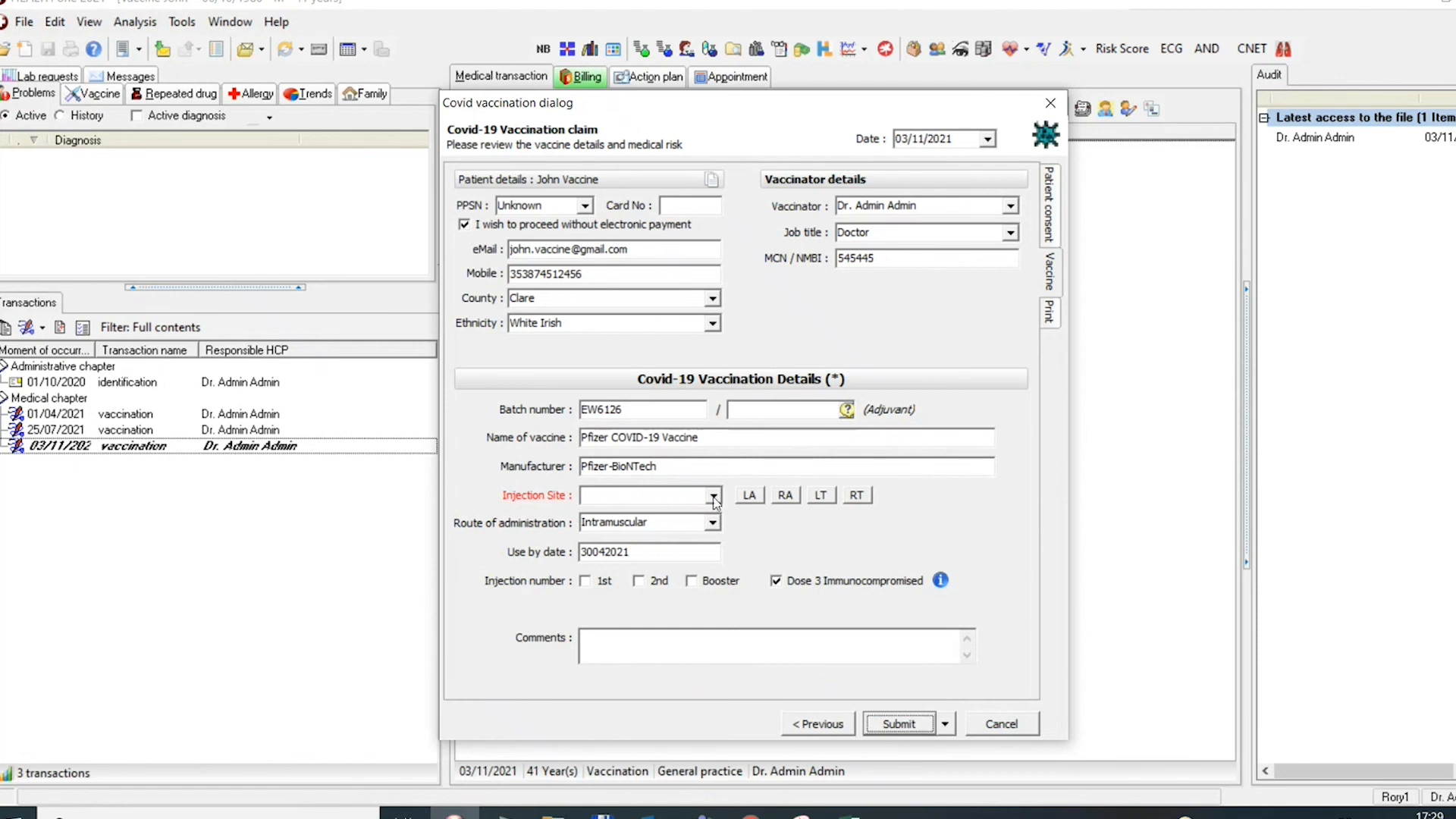
click(749, 498)
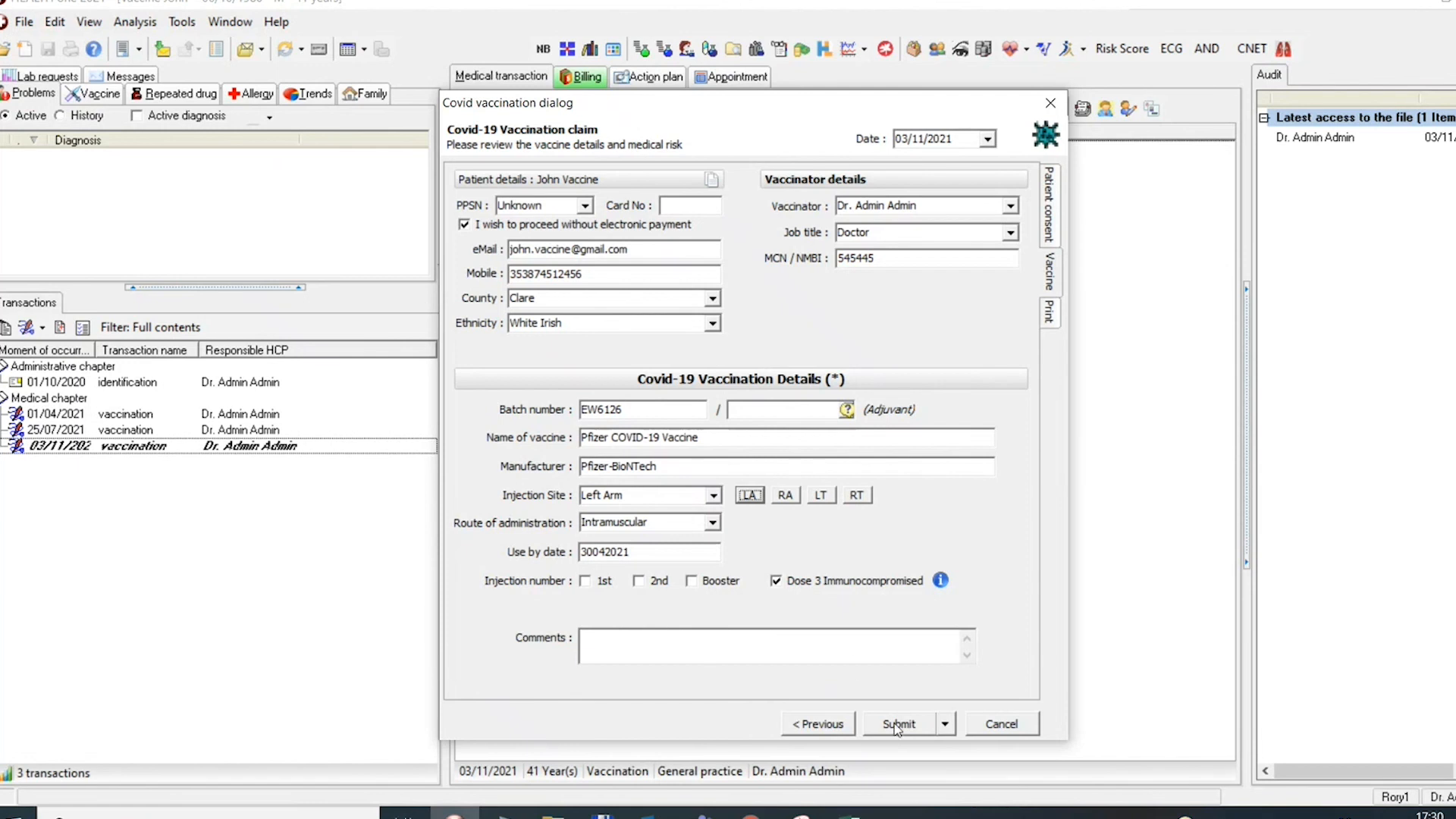
click(946, 724)
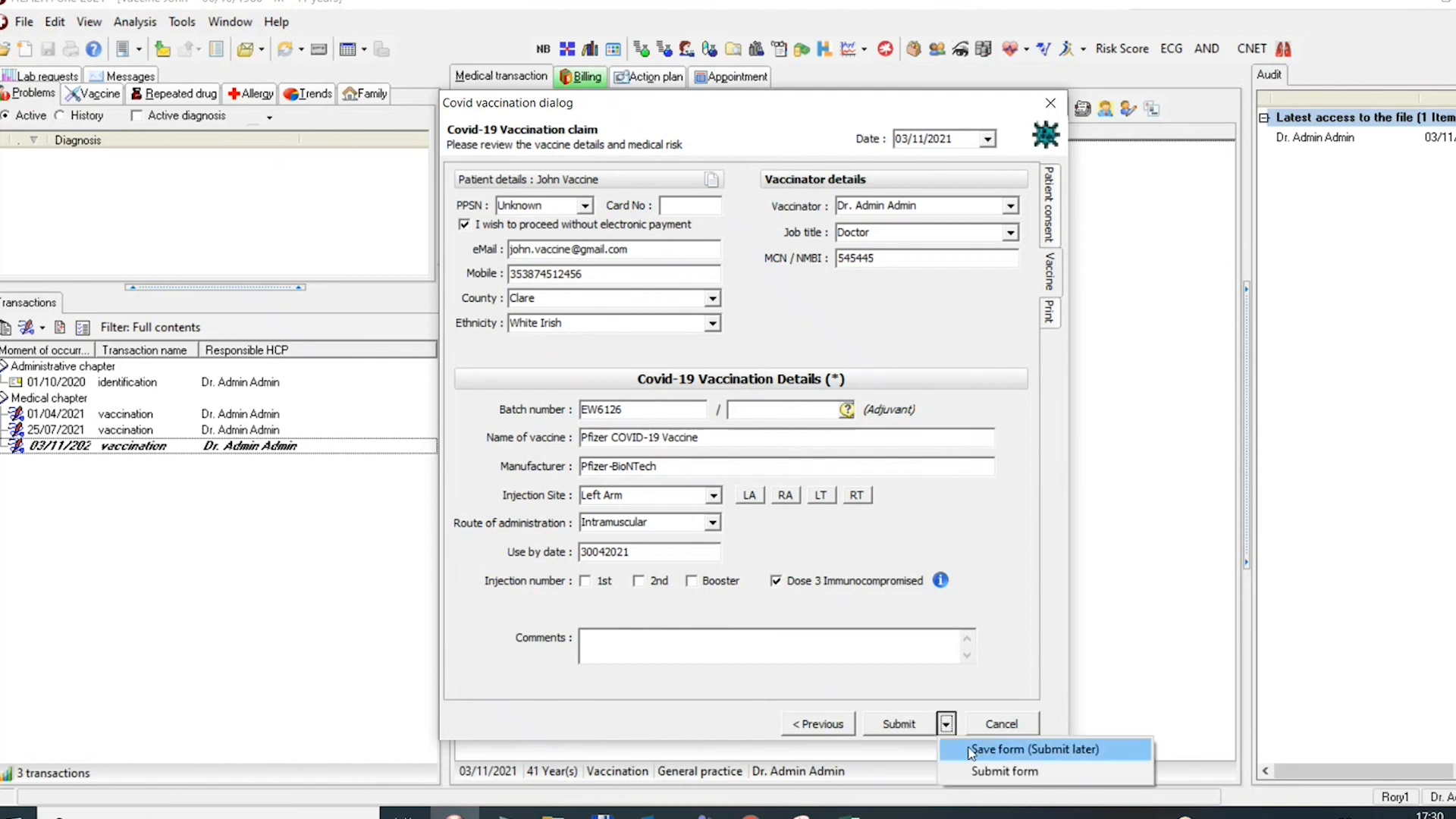
click(969, 749)
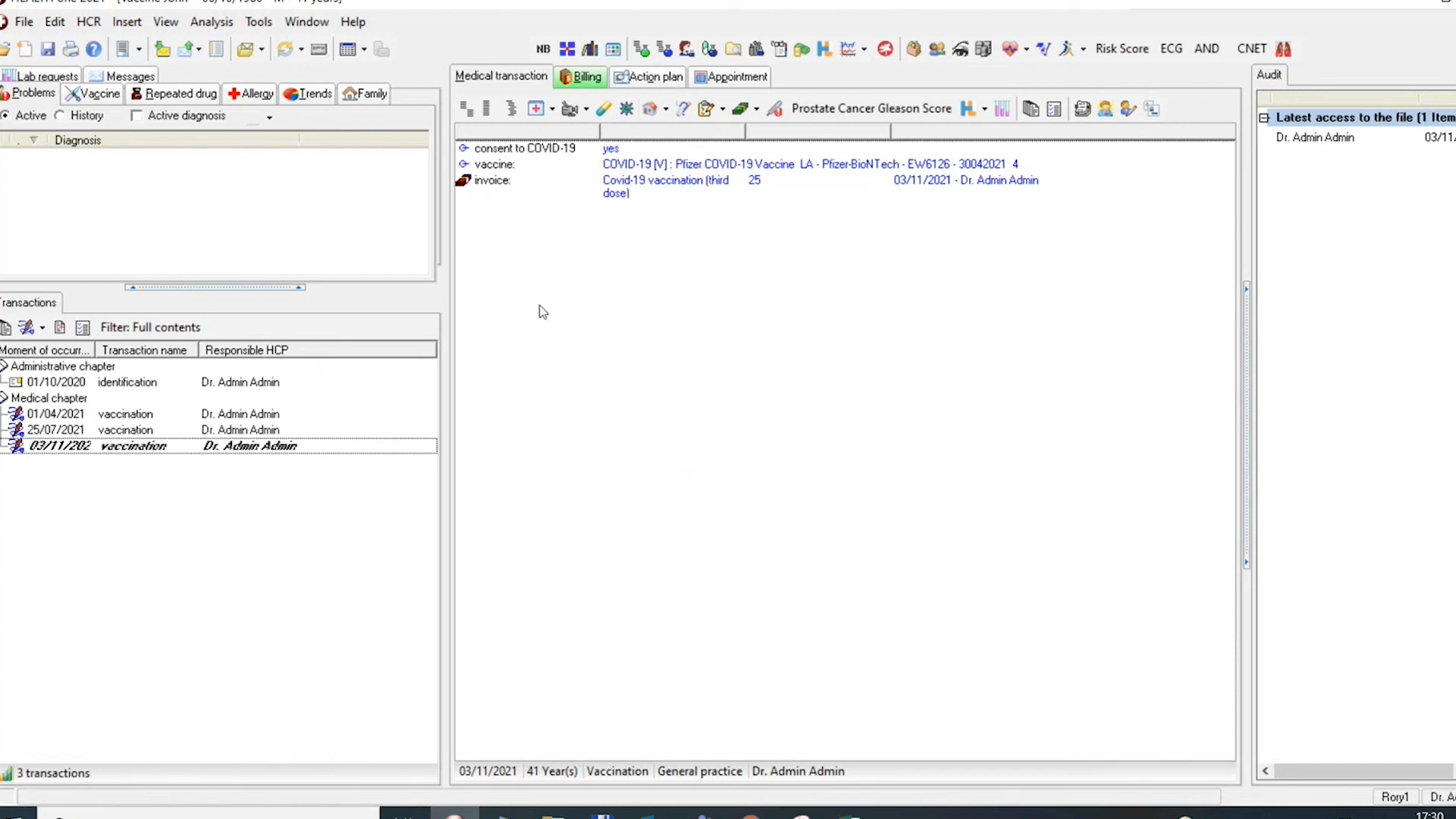
- Open the Covid-19 Vaccination Dashboard and turn off its period filter
click(205, 25)
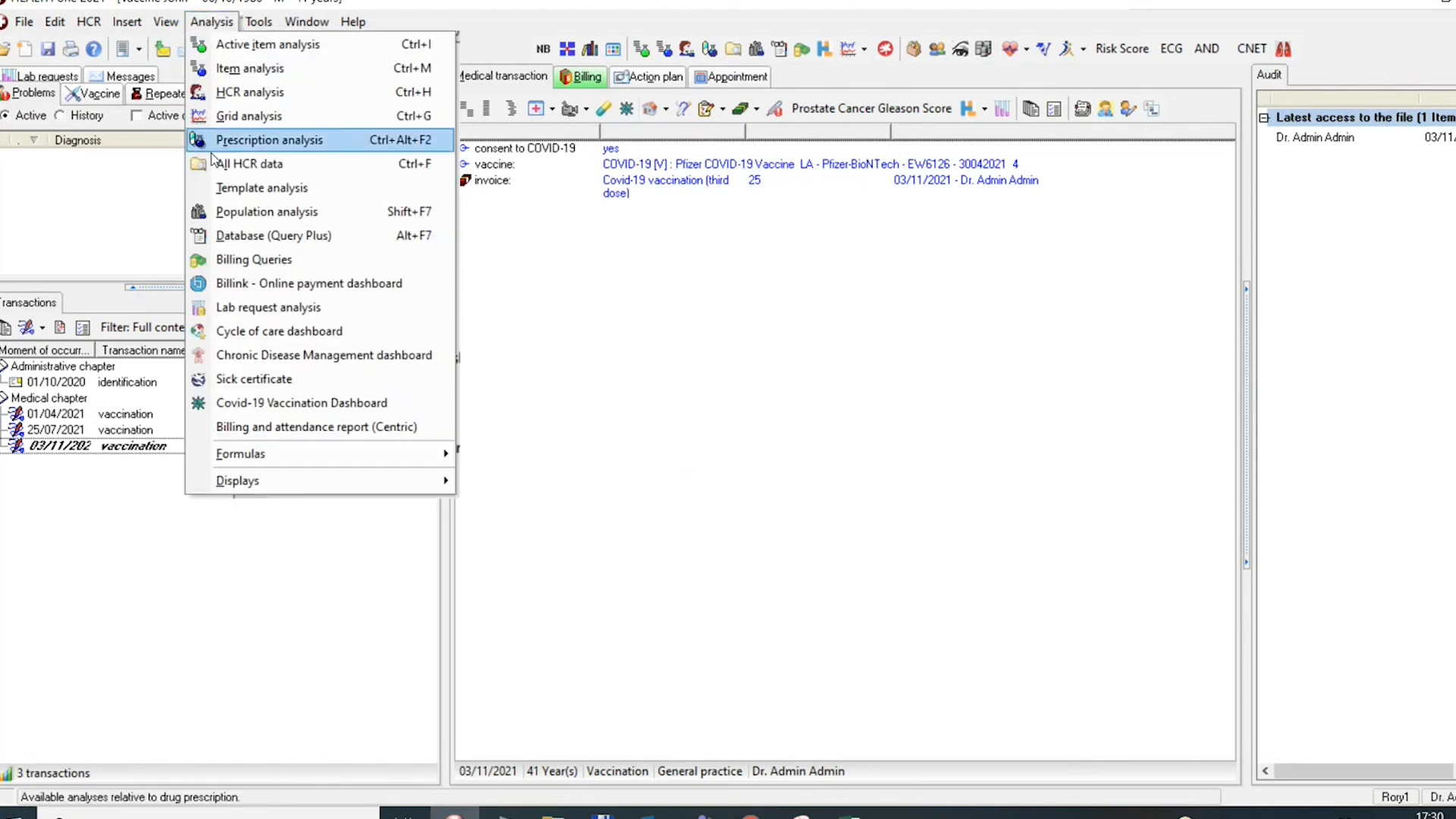
click(289, 405)
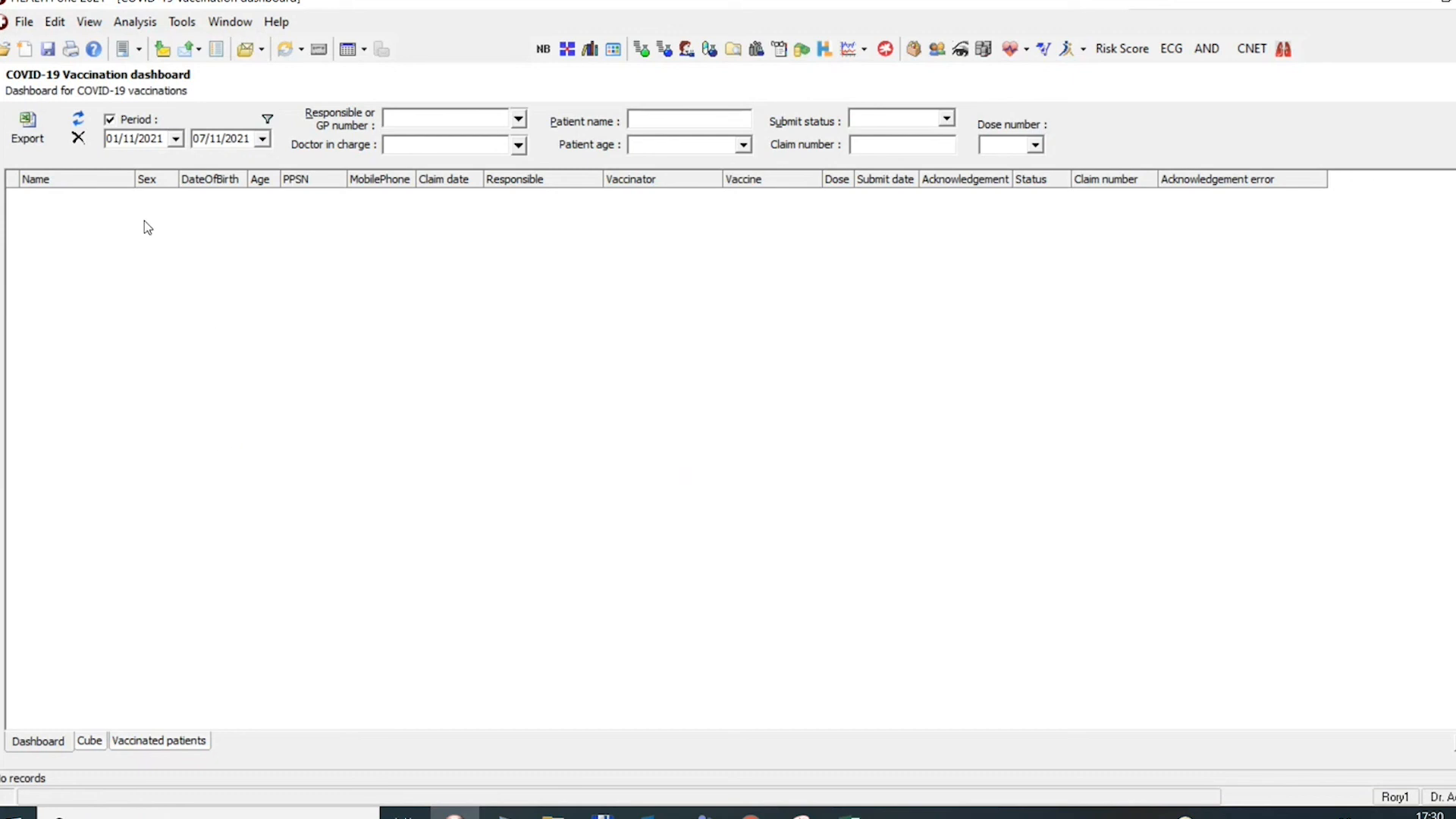
click(113, 121)
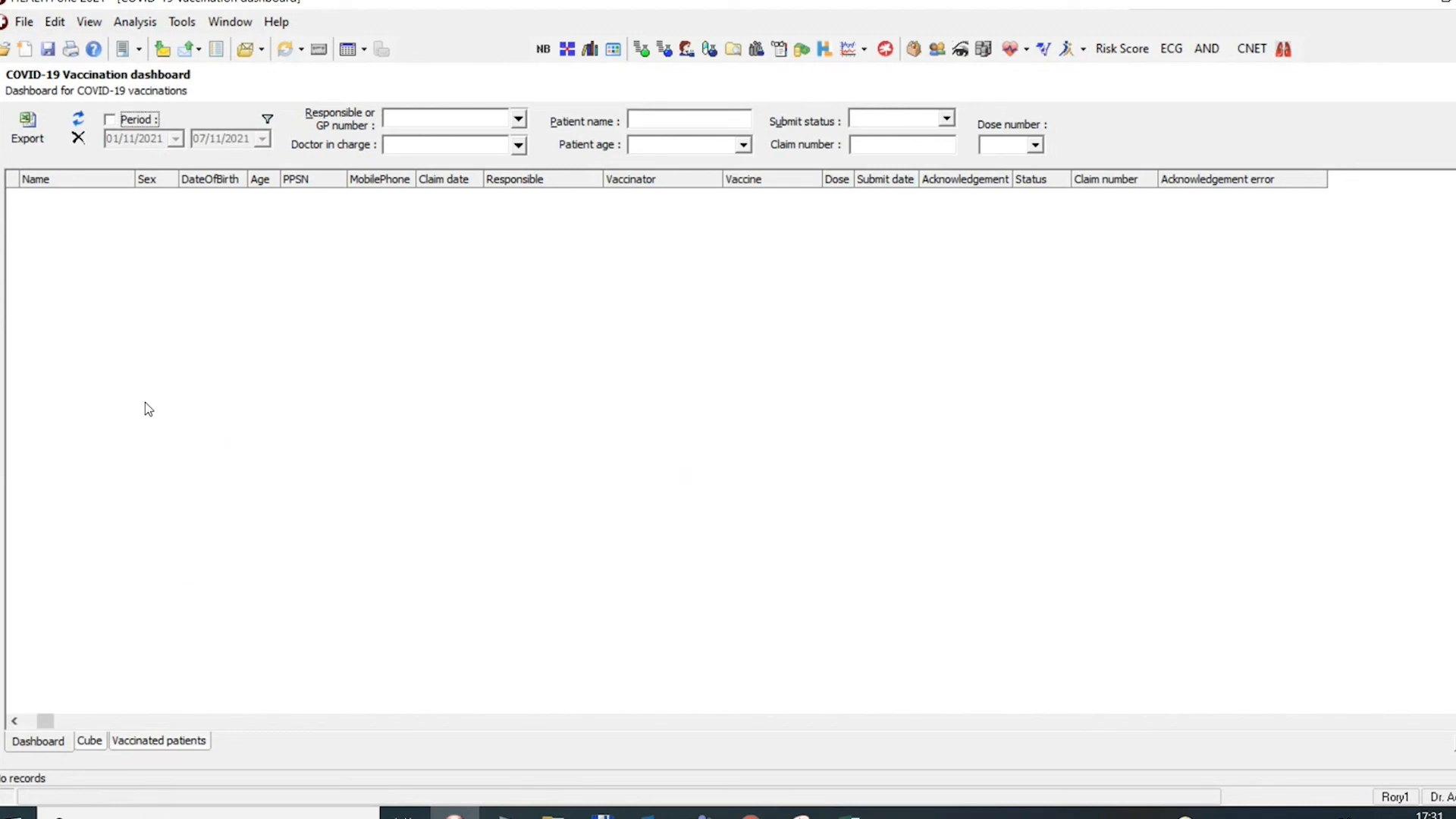
- Filter the dashboard by dose number Dose 2 and patient age >=80
click(1035, 145)
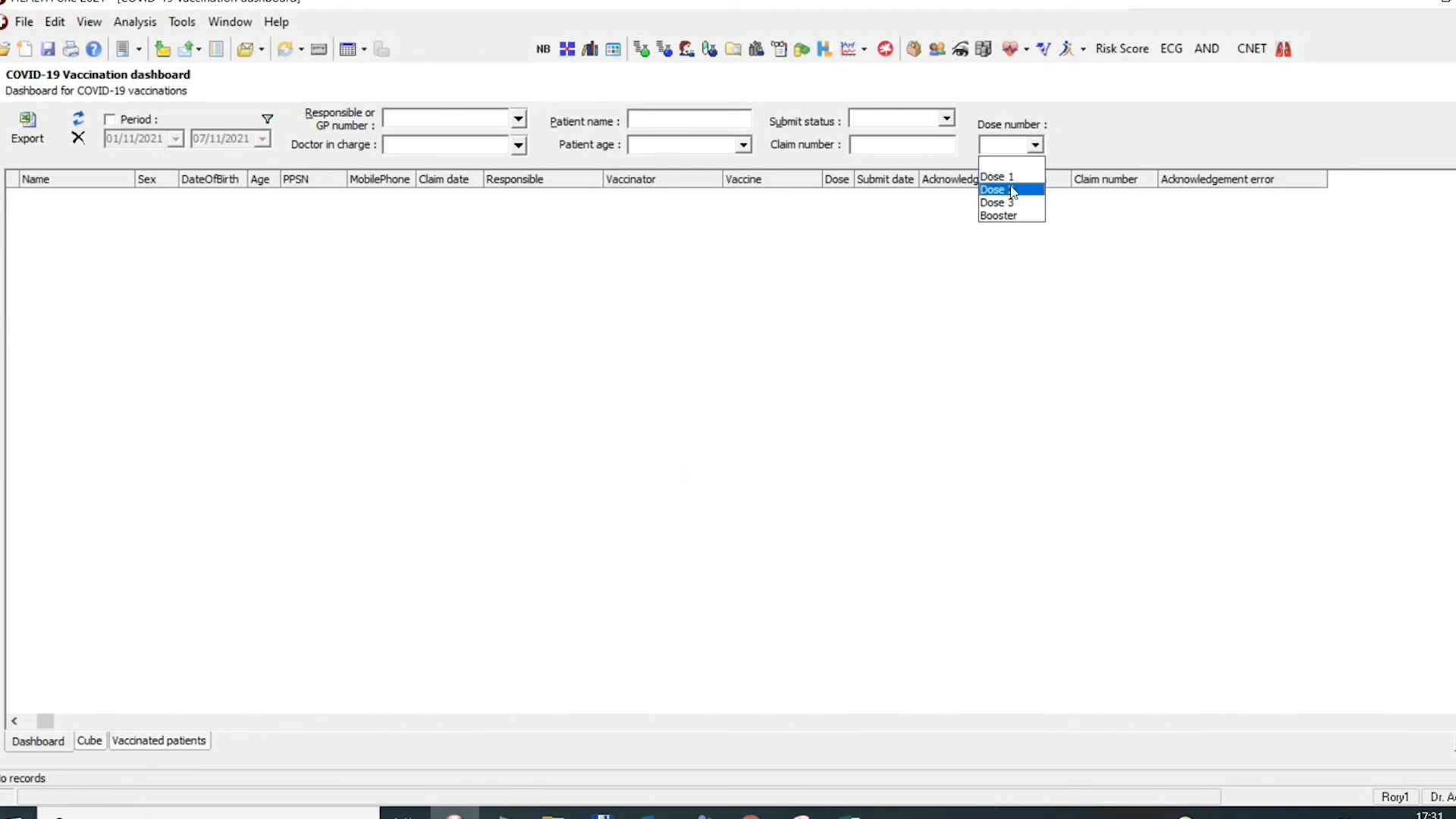
click(1028, 196)
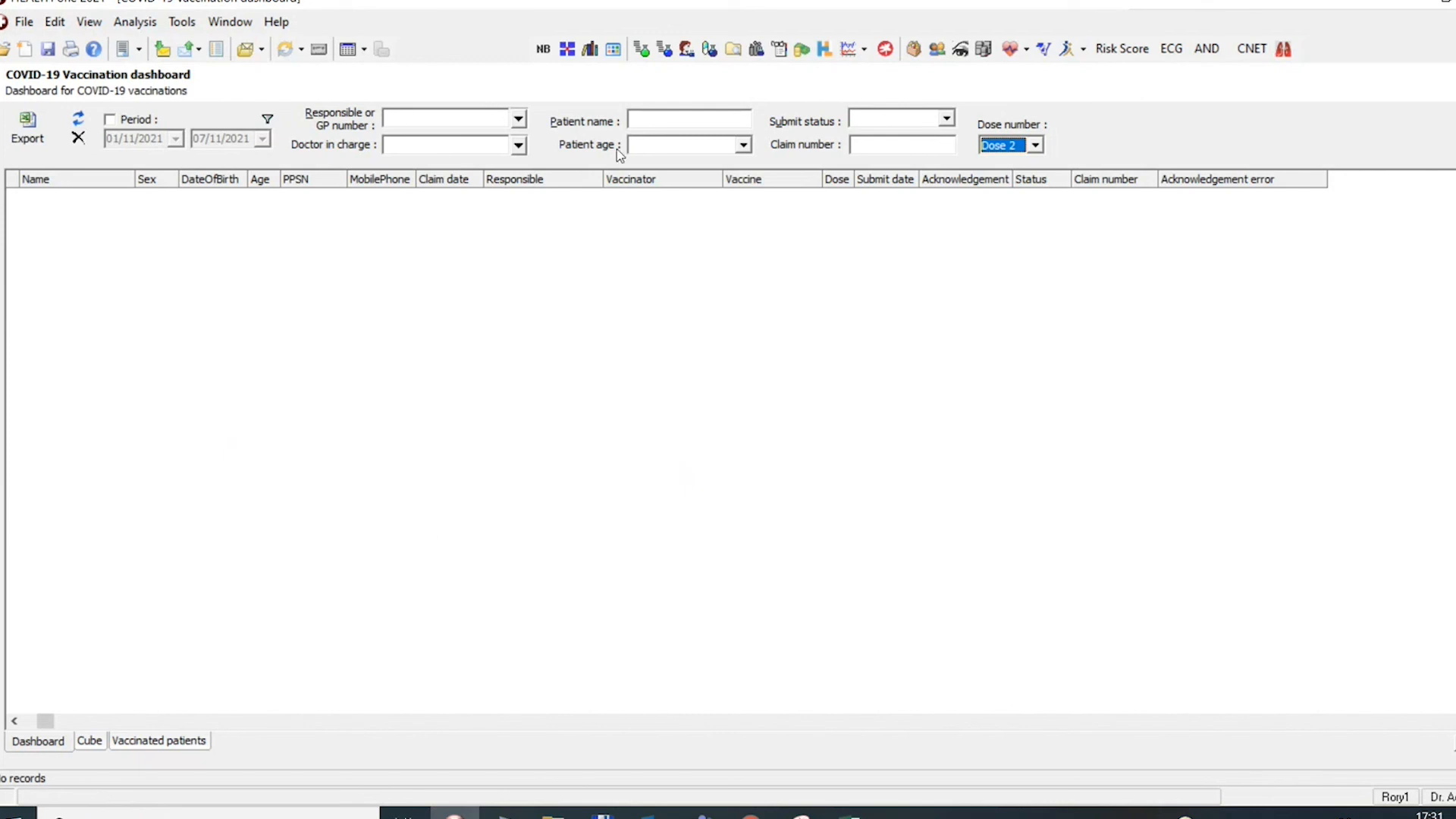
click(743, 145)
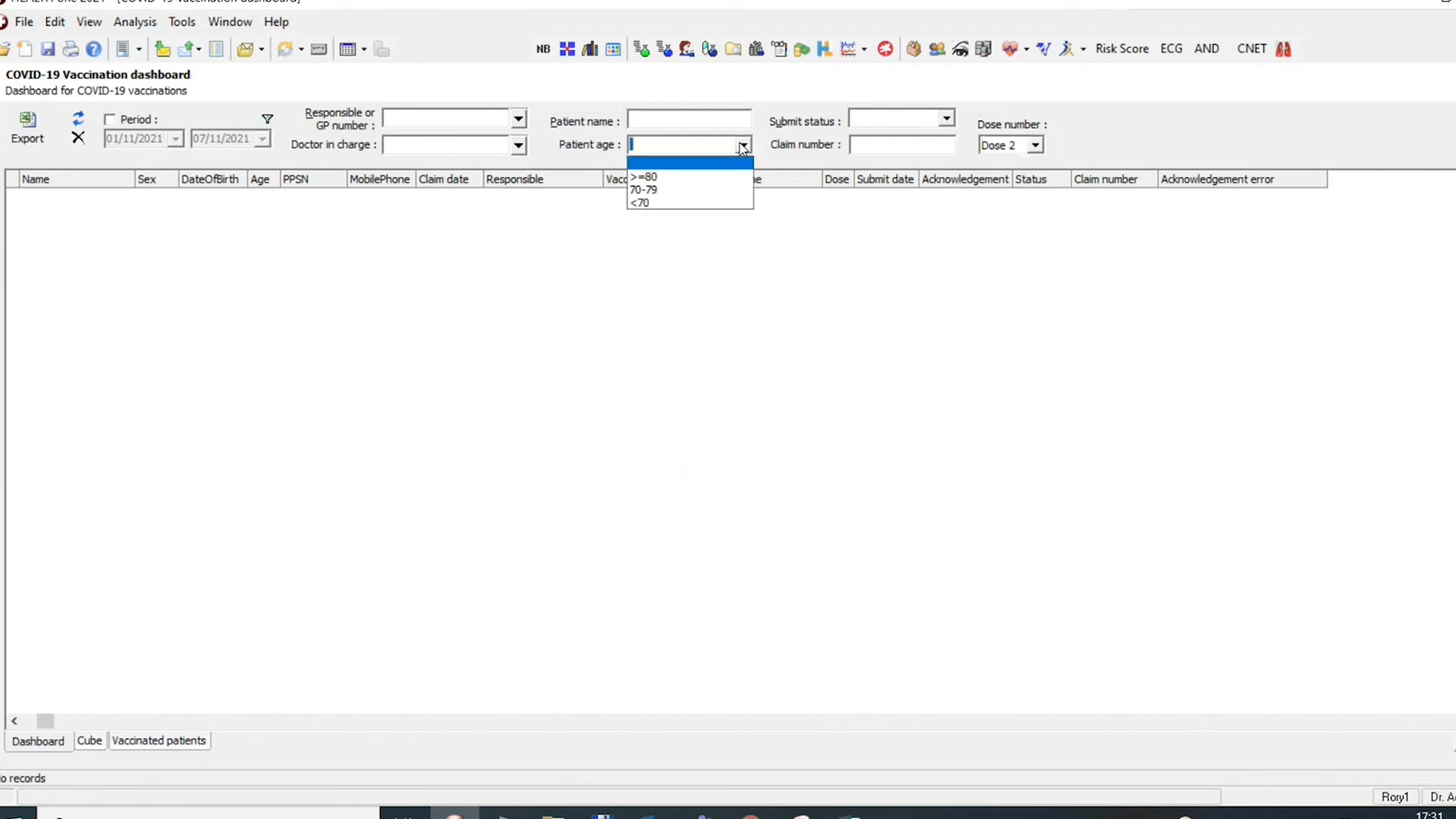
click(658, 177)
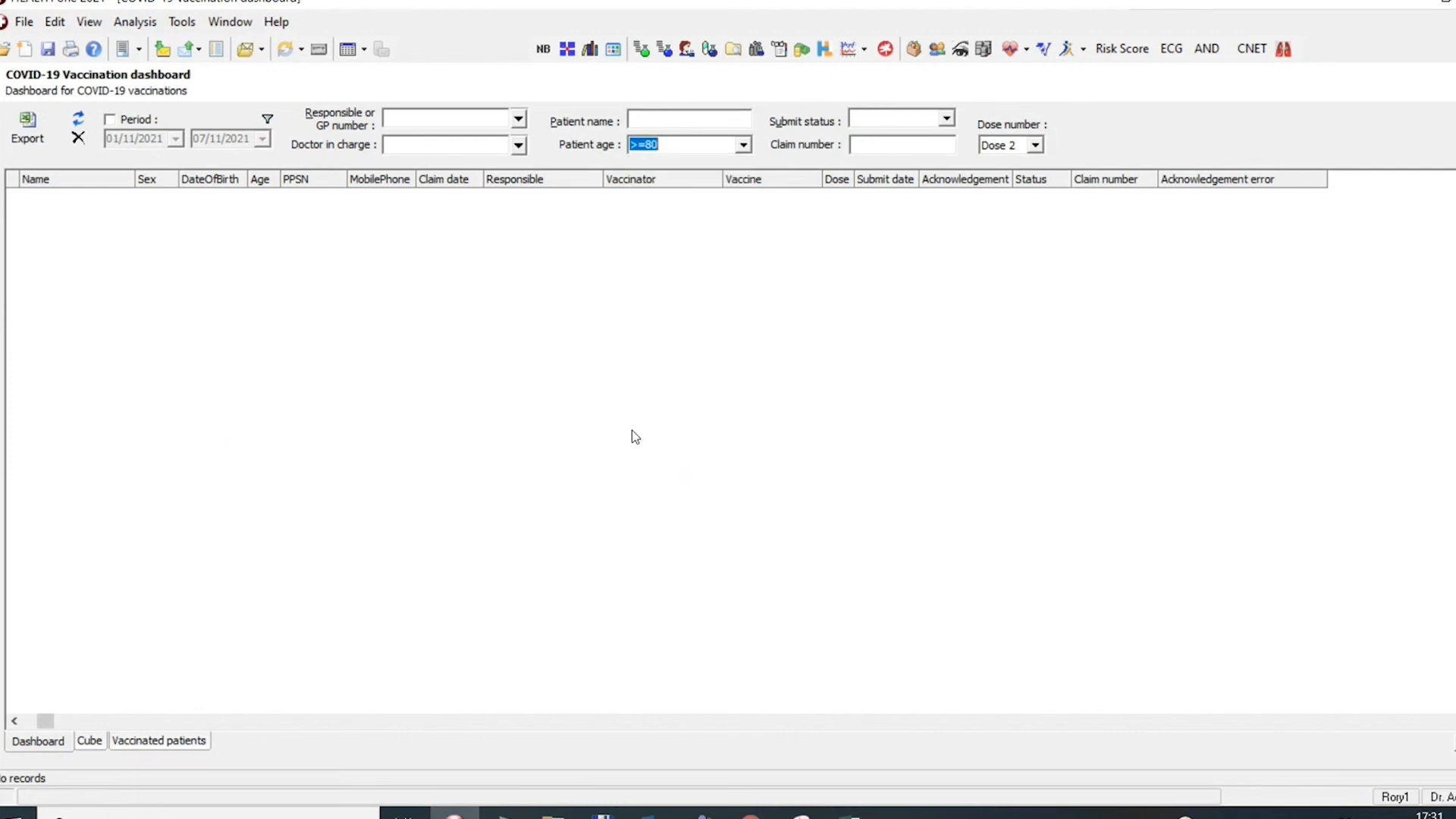